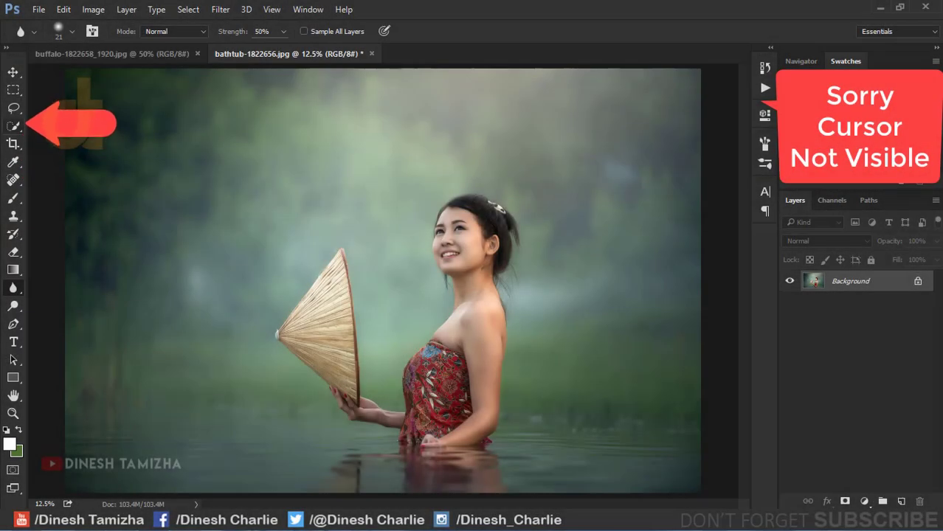
Step: Switch to the Quick Selection Tool and enlarge its brush to 236 px
key(w)
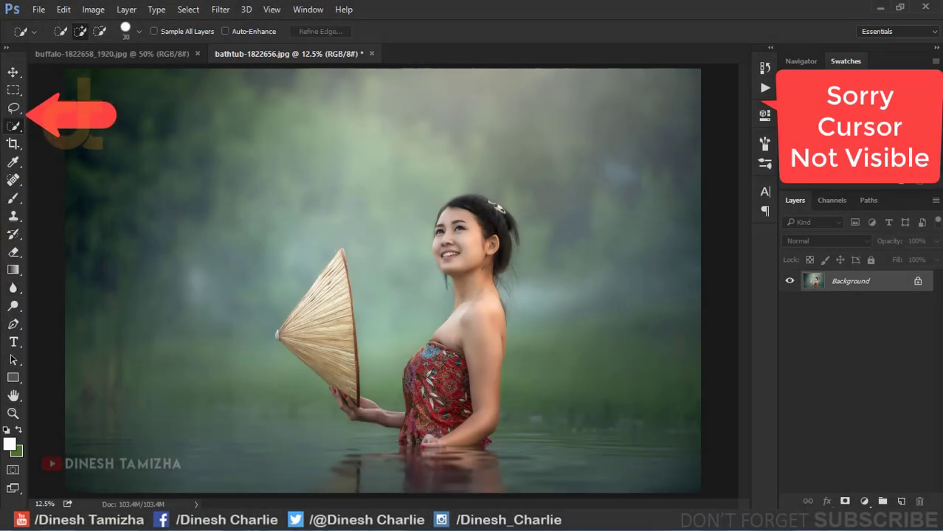
scroll(443, 377, up, 1)
scroll(443, 376, up, 2)
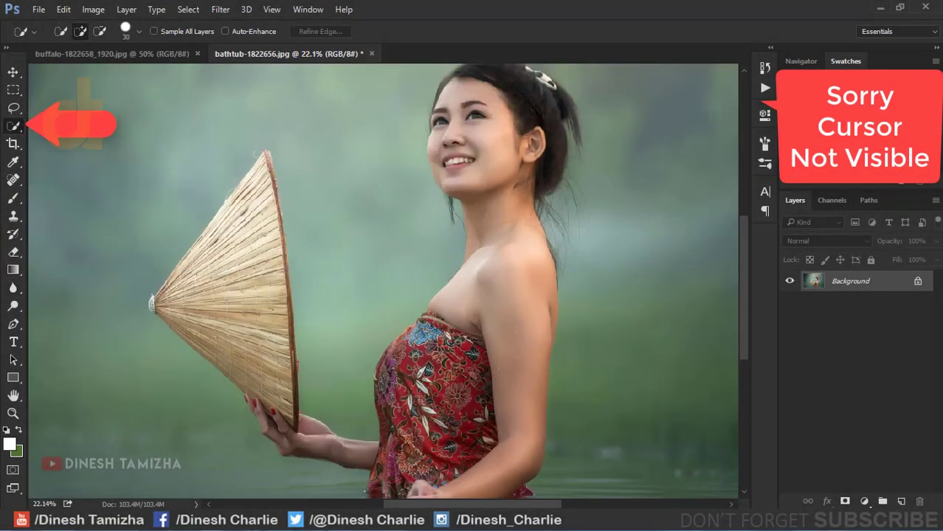
scroll(443, 377, up, 1)
scroll(443, 377, up, 2)
scroll(443, 377, up, 1)
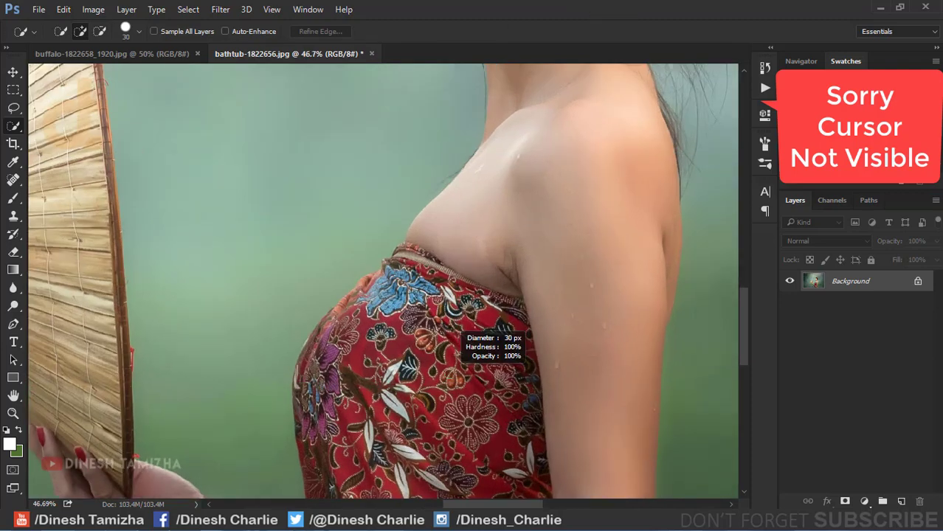
drag(443, 376, 516, 376)
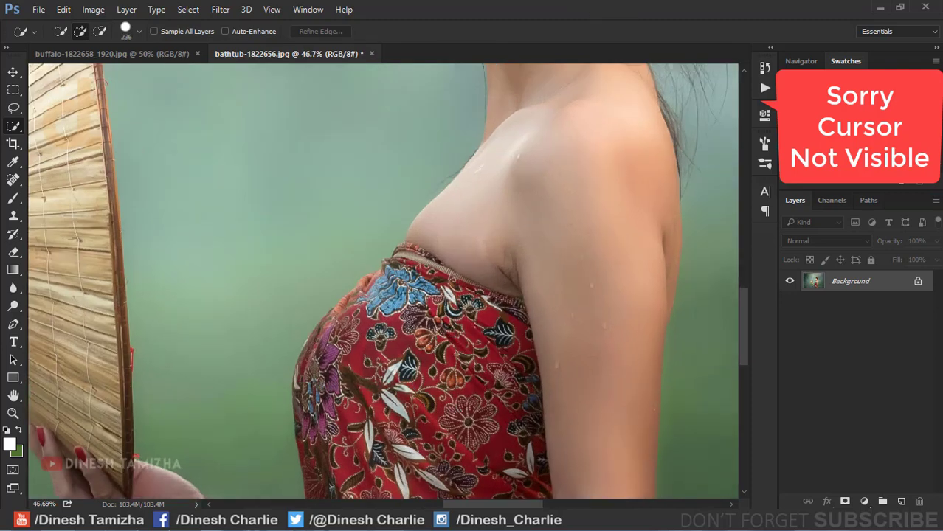
Step: Select the woman's arm and torso down to the waterline, plus her head and neck
drag(564, 174, 538, 443)
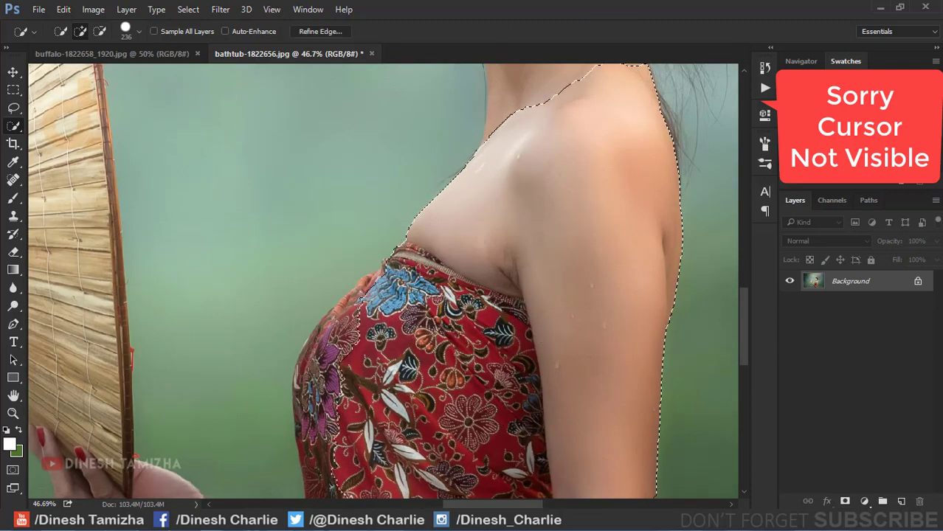
scroll(443, 295, down, 2)
scroll(443, 295, down, 1)
scroll(443, 295, down, 2)
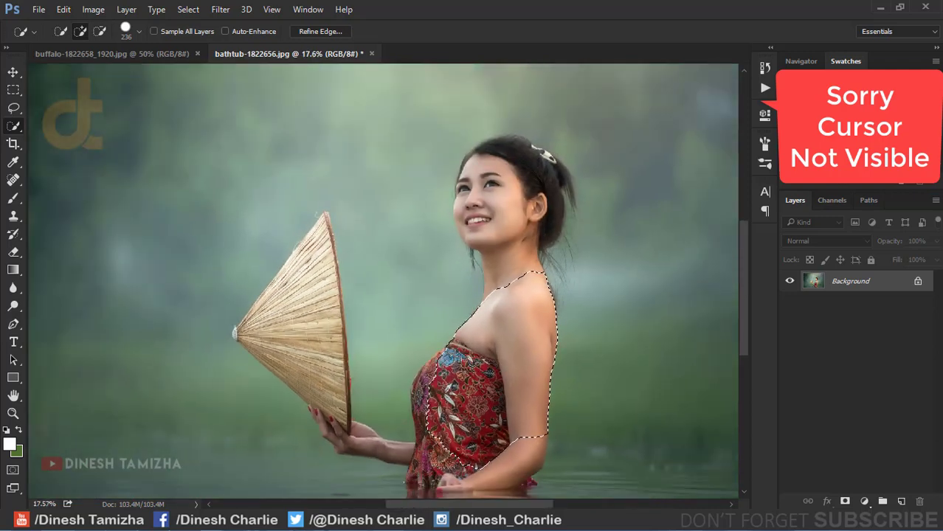
drag(532, 450, 524, 484)
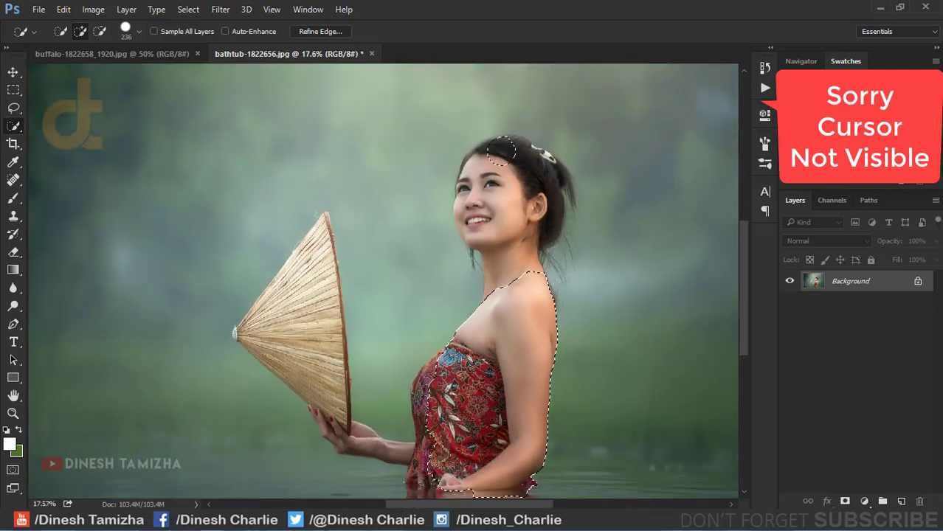
mouse_move(501, 151)
mouse_down()
mouse_move(467, 174)
mouse_move(469, 251)
mouse_up()
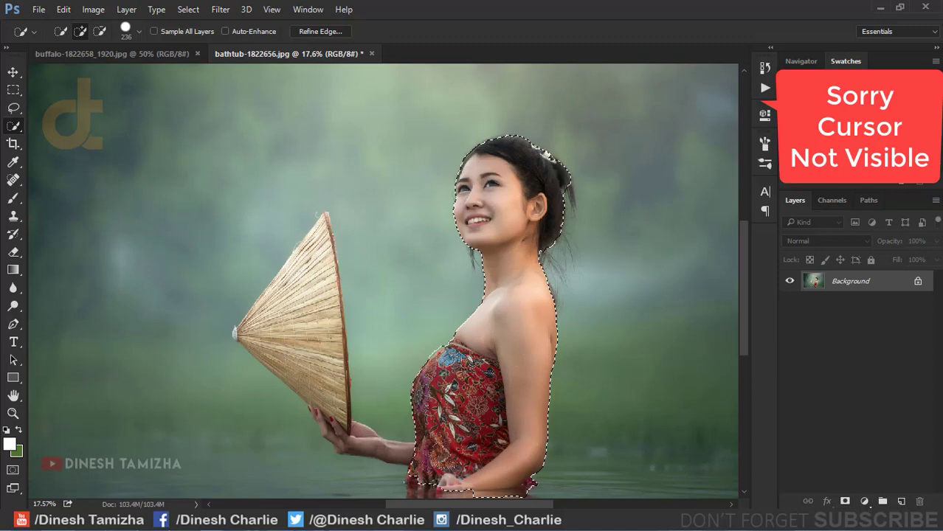
Step: Add her hand, forearm and the whole conical hat, including its white tip
mouse_move(402, 447)
mouse_down()
mouse_move(369, 465)
mouse_move(340, 413)
mouse_move(259, 347)
mouse_move(307, 236)
mouse_up()
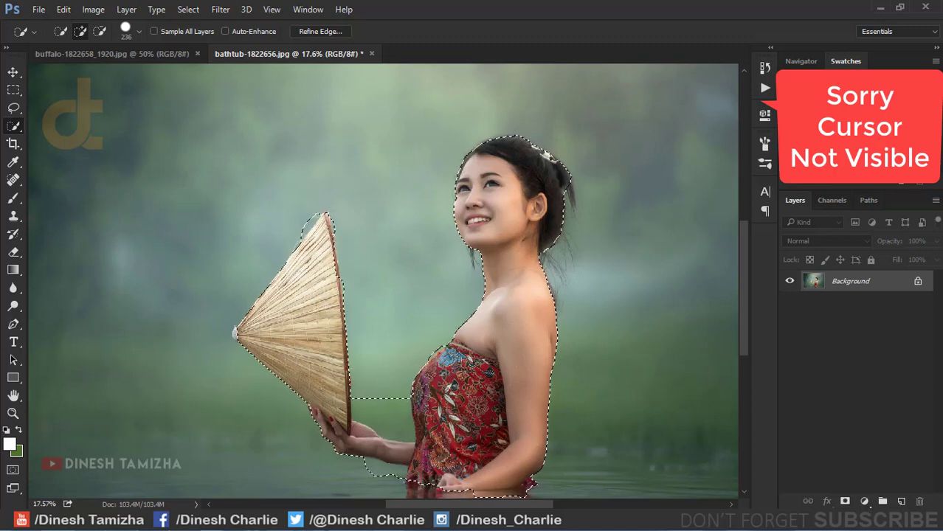
scroll(236, 333, up, 10)
drag(284, 324, 284, 380)
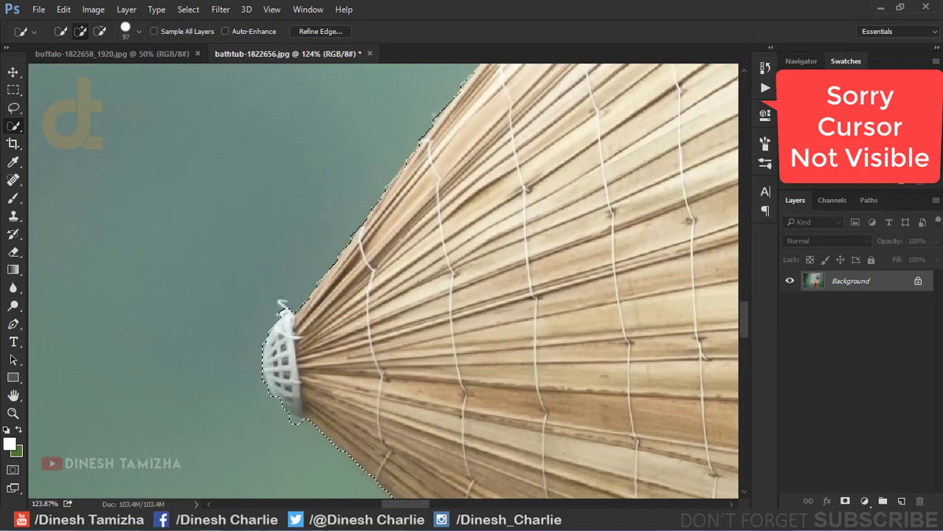
scroll(383, 280, down, 2)
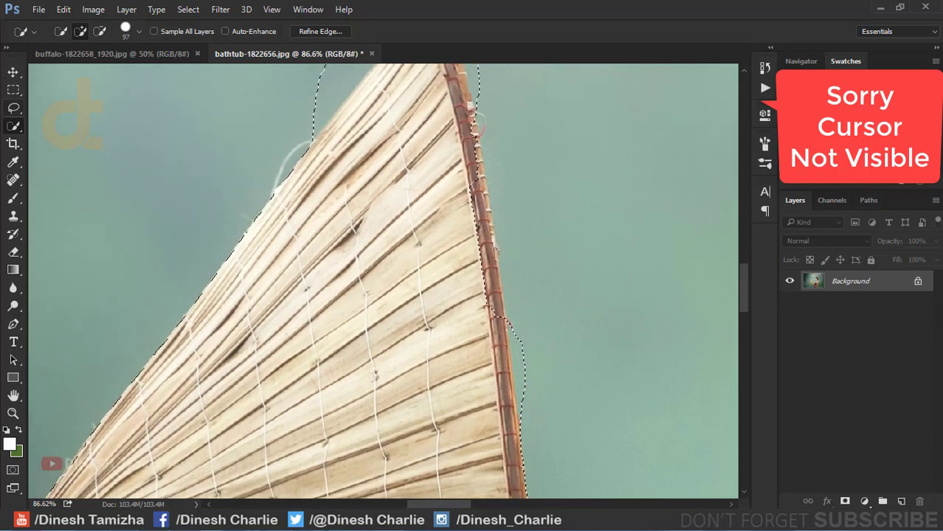
key(shift+l)
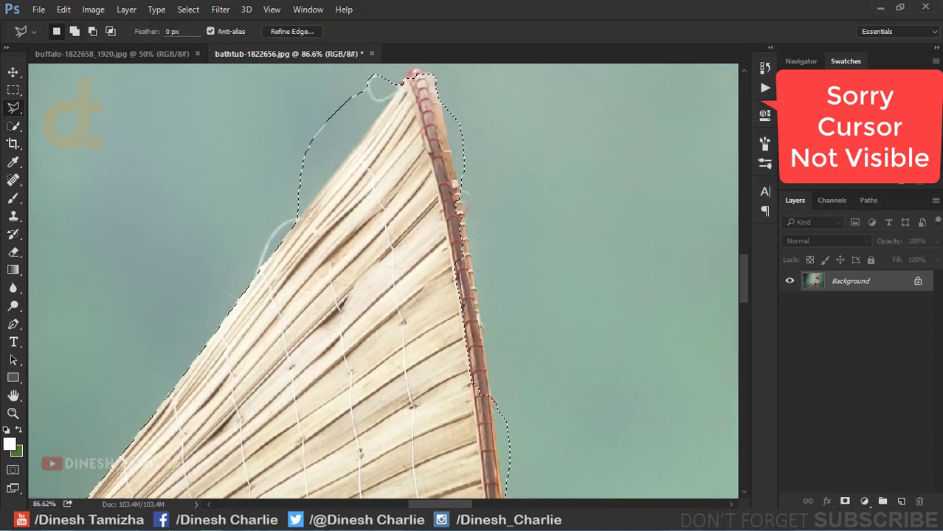
Step: Trim the selection along the hat's right rim with a Polygonal Lasso outline
click(459, 187)
scroll(384, 281, down, 2)
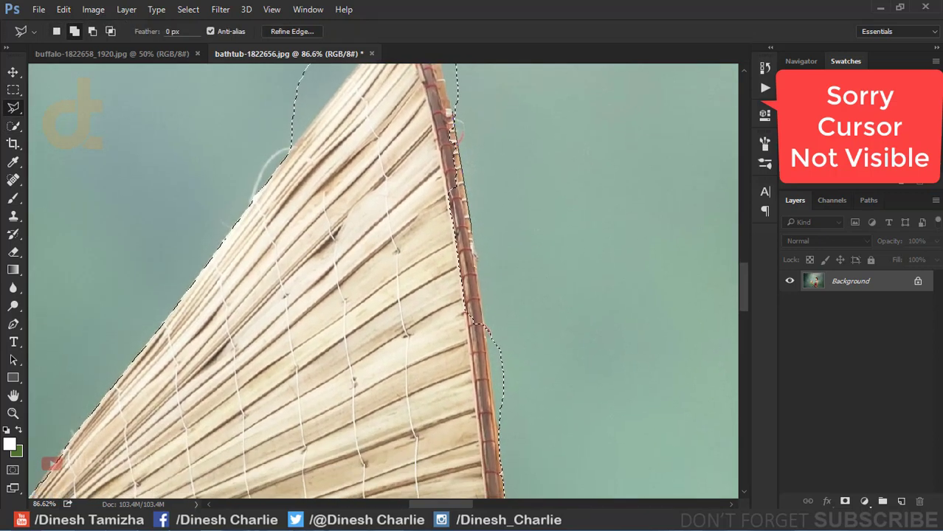
scroll(384, 280, down, 3)
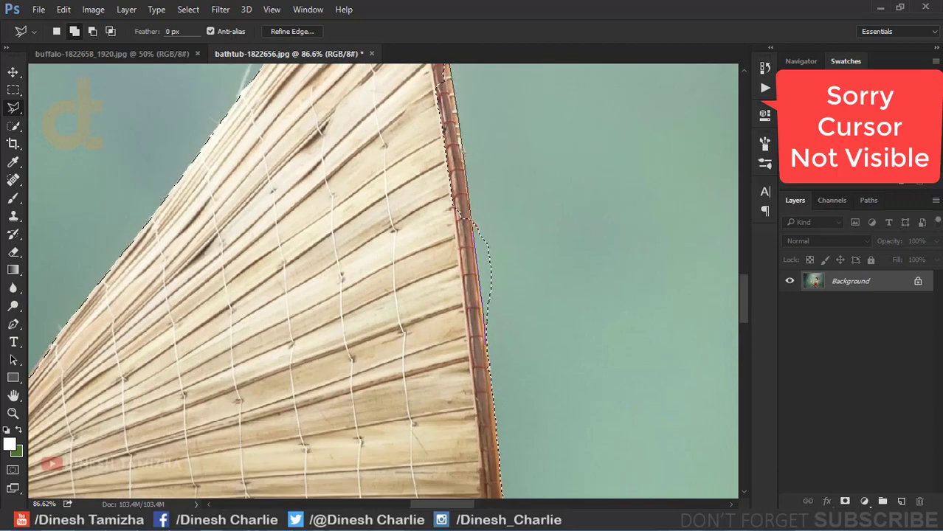
scroll(384, 280, up, 5)
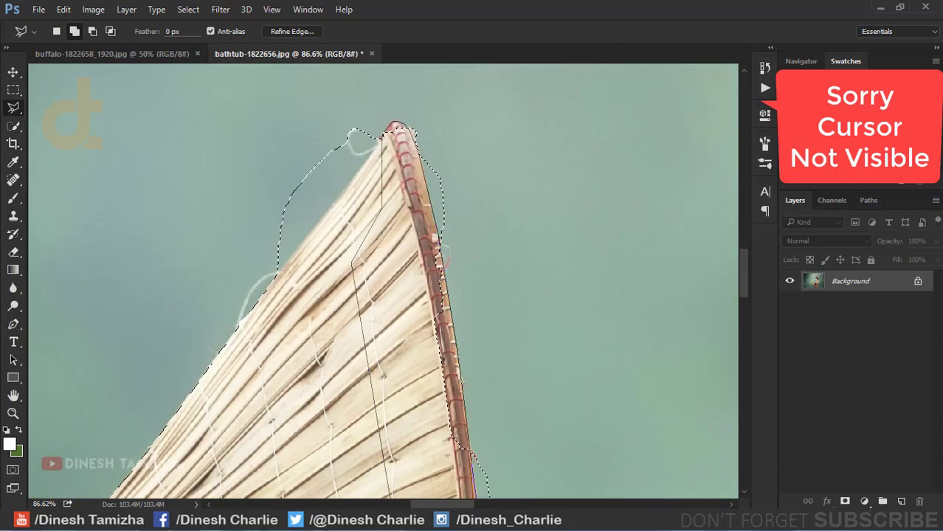
key(Return)
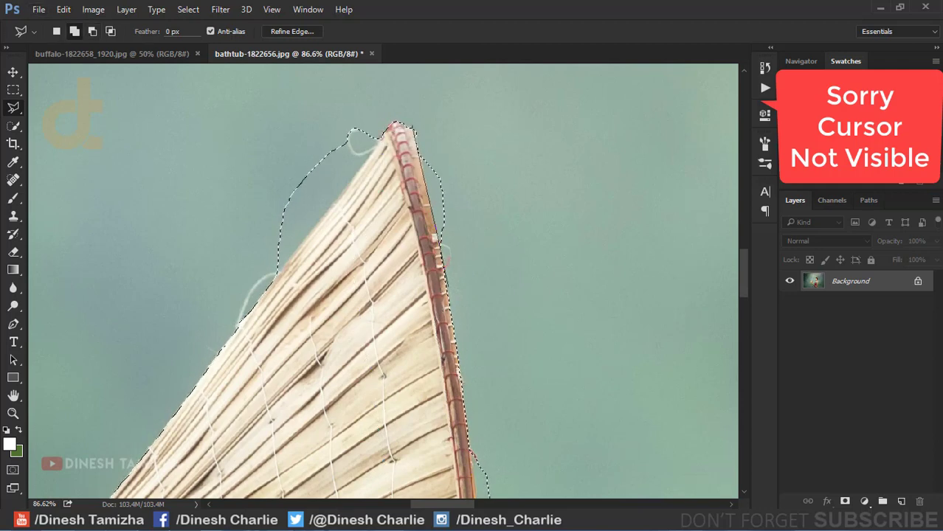
Step: Tighten the selection along the shoulder garment, the dress edge at the waterline and the hat rim
scroll(384, 280, down, 5)
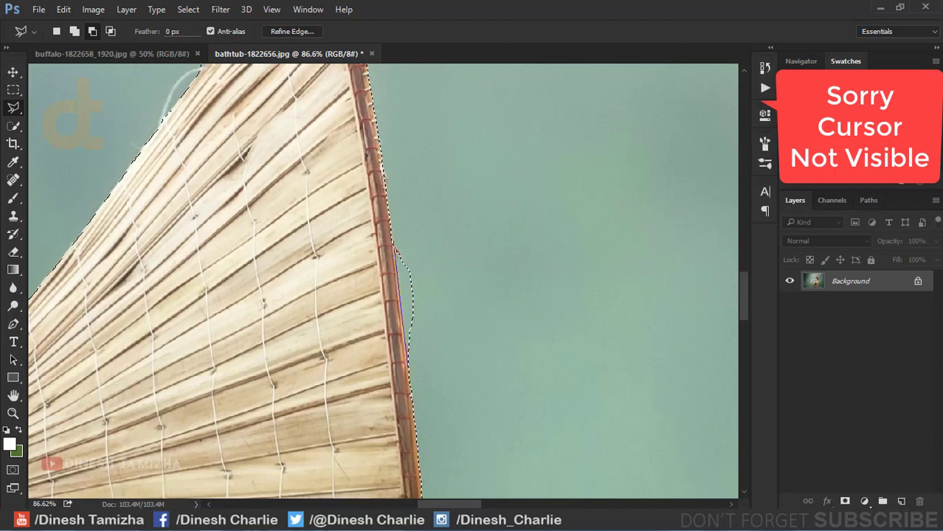
scroll(384, 280, down, 5)
scroll(384, 281, up, 2)
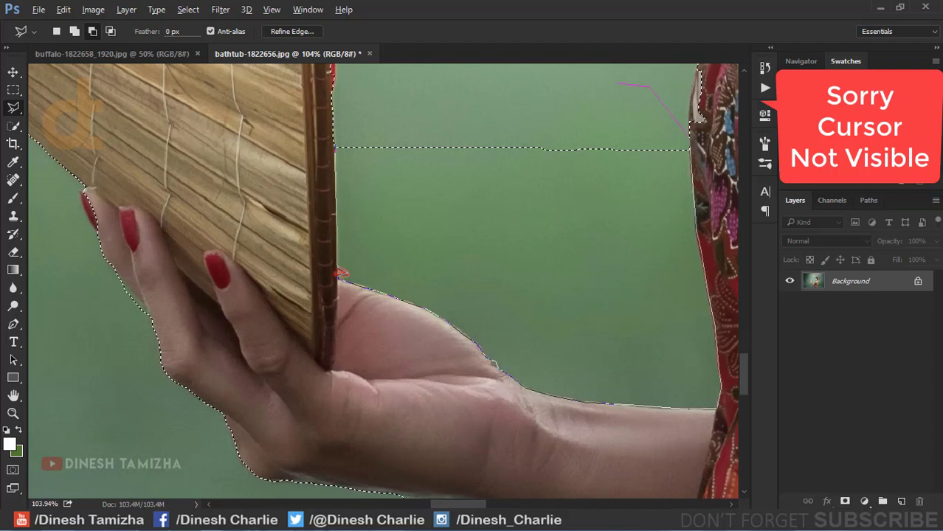
drag(443, 221, 251, 384)
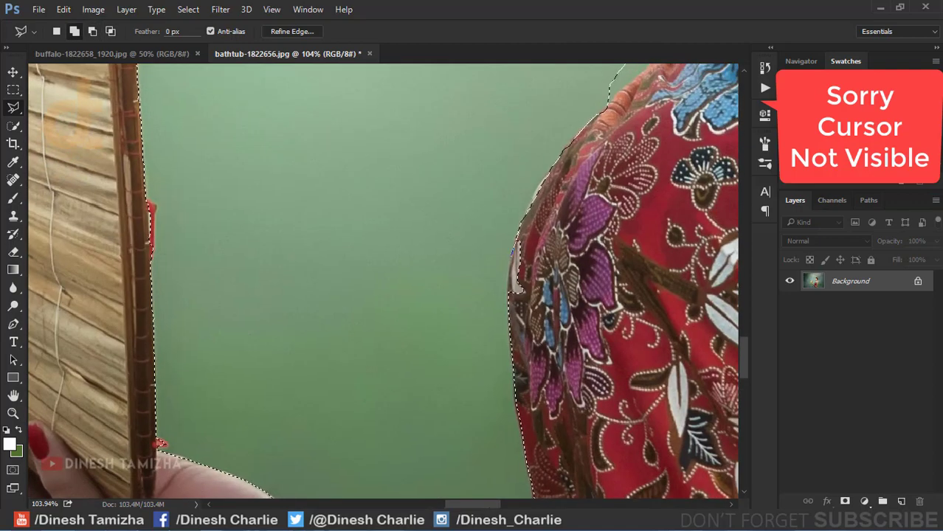
drag(443, 221, 295, 406)
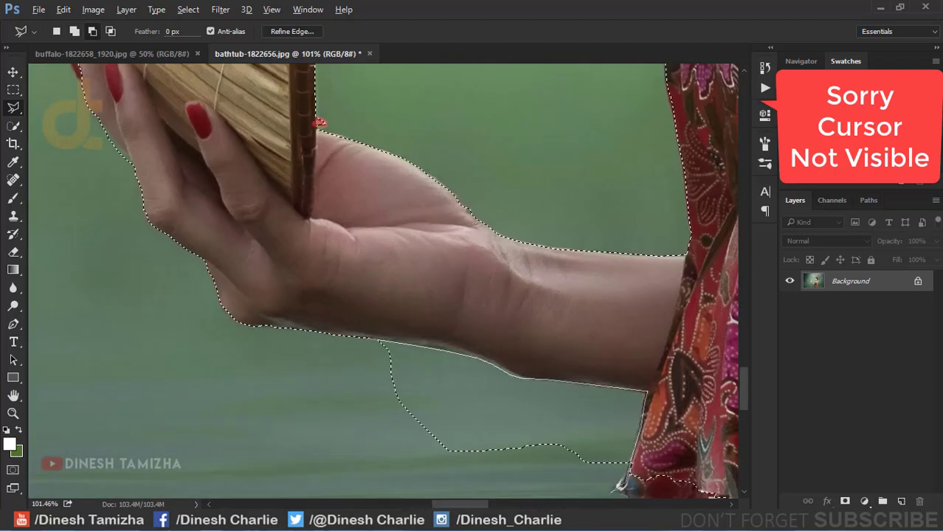
scroll(472, 354, up, 2)
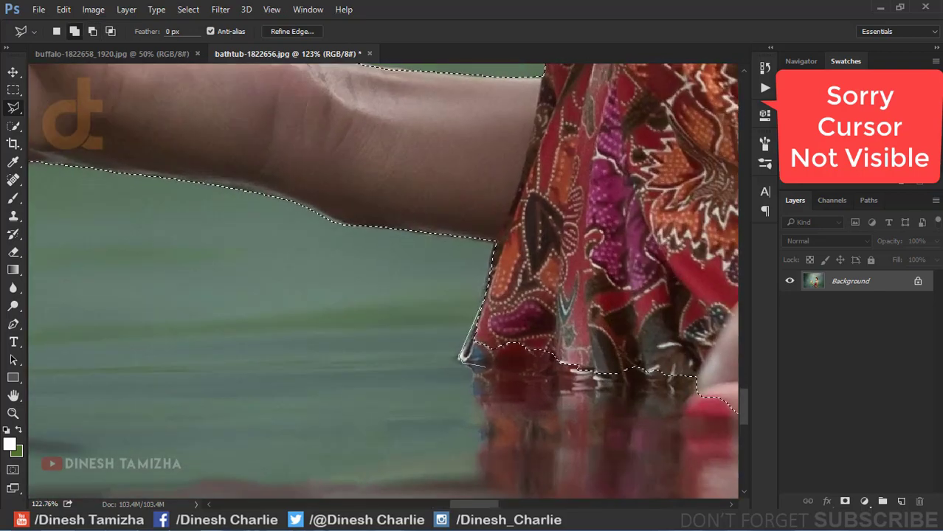
drag(683, 395, 398, 332)
drag(472, 295, 310, 368)
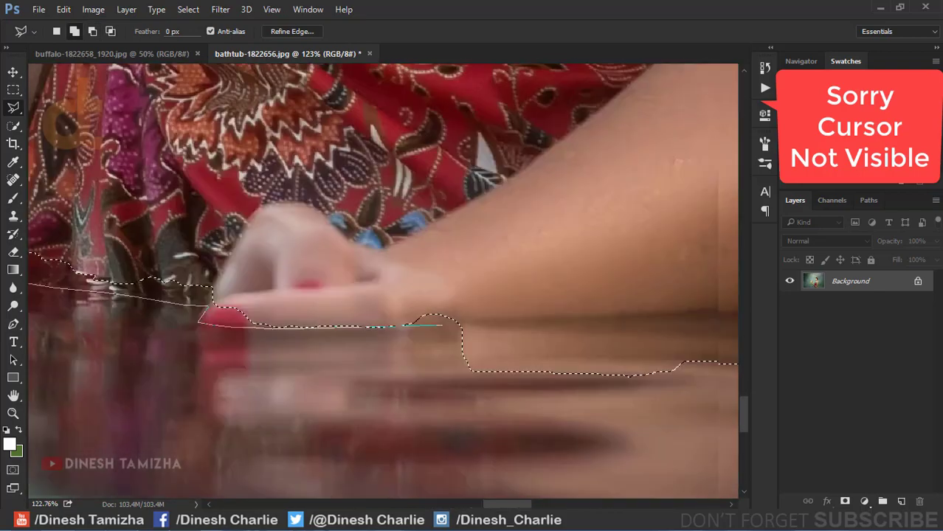
scroll(527, 312, down, 2)
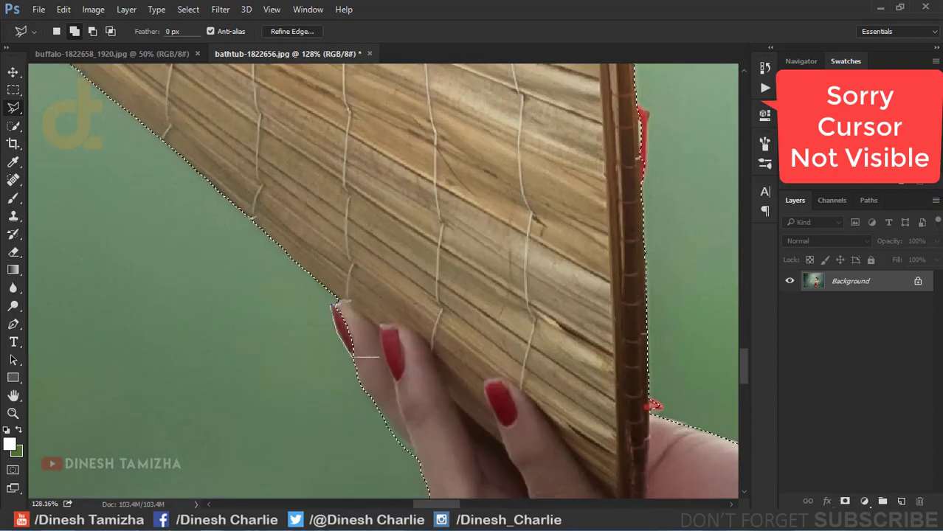
drag(472, 281, 356, 384)
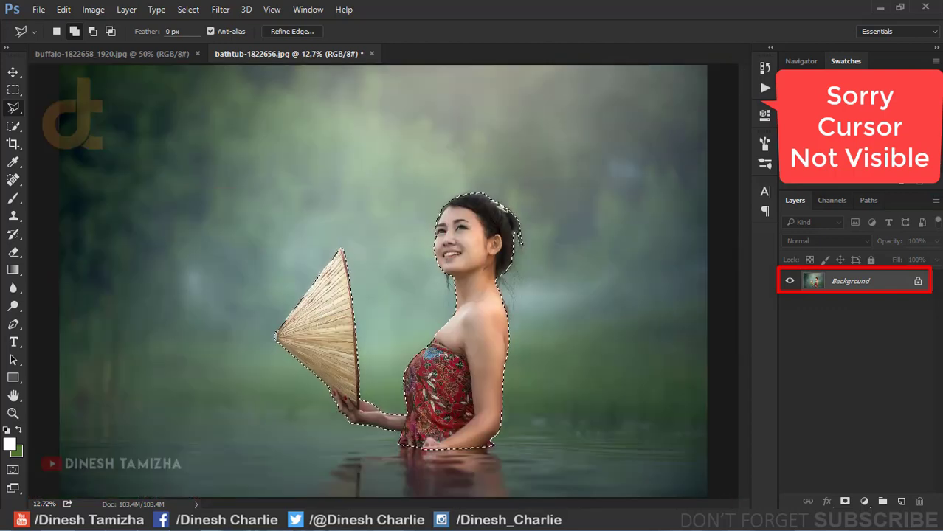
Step: Duplicate Background, mask the copy to the selection, hide Background and open Refine Mask
mouse_move(851, 281)
mouse_down()
mouse_move(856, 495)
mouse_move(901, 501)
mouse_up()
click(845, 501)
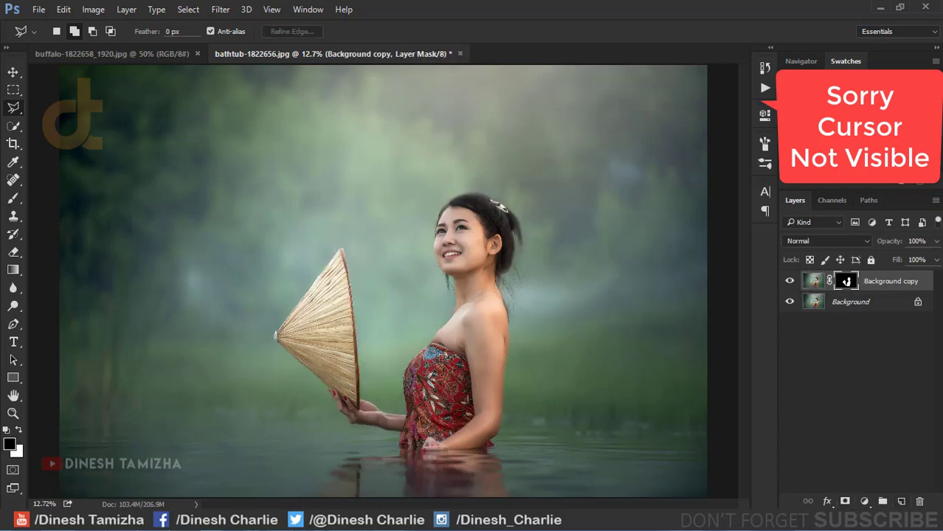
click(790, 302)
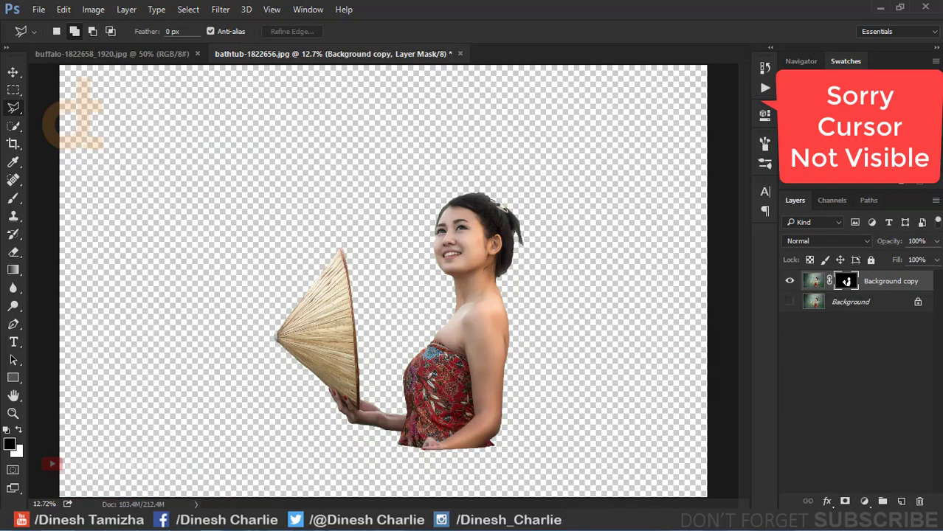
right_click(847, 282)
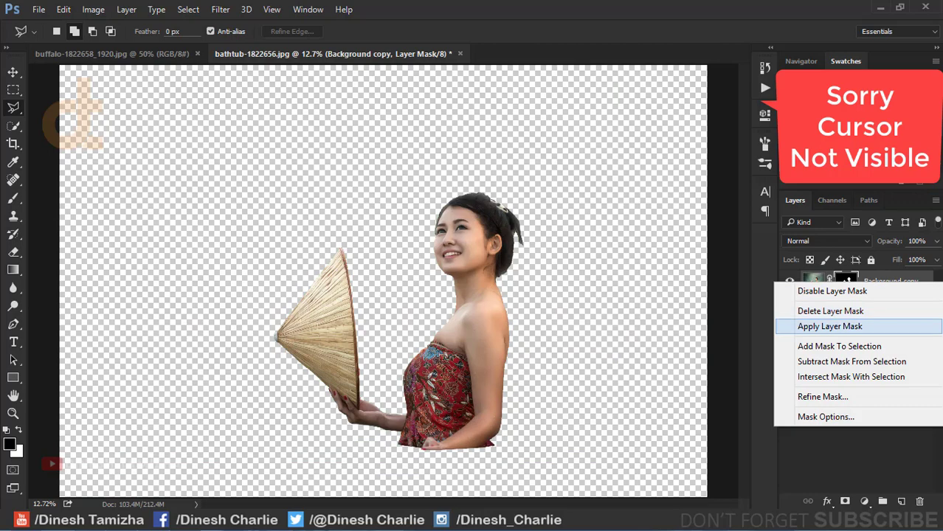
click(823, 396)
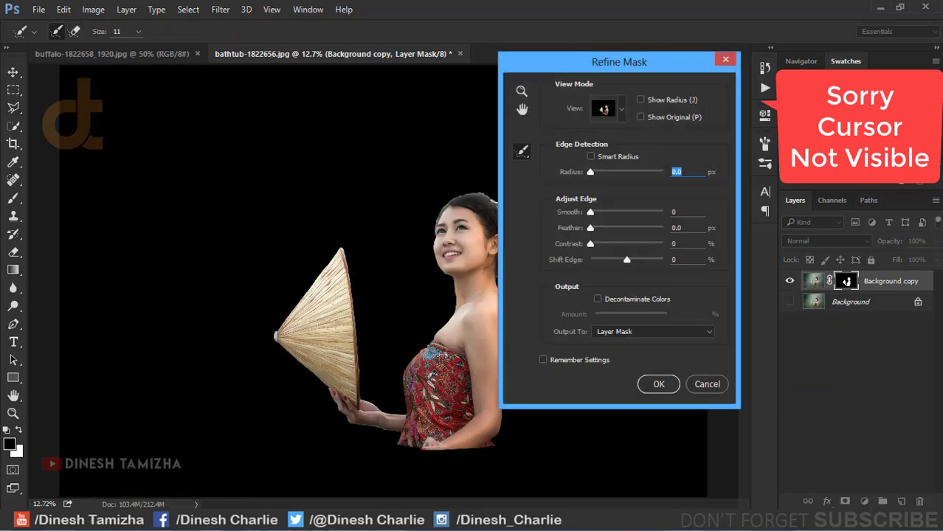
drag(561, 62, 641, 54)
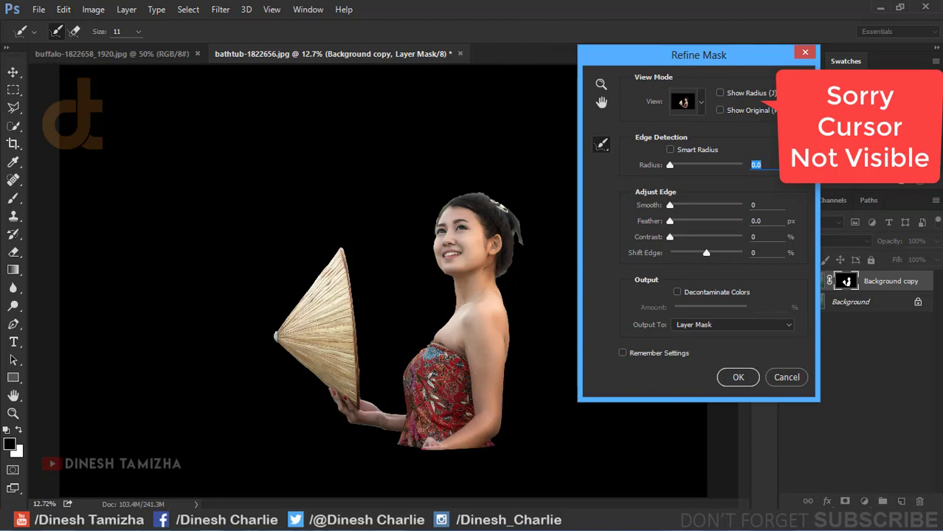
Step: Refine the mask edges over her hair, loose strands, neck and left cheek, then apply
scroll(473, 222, up, 2)
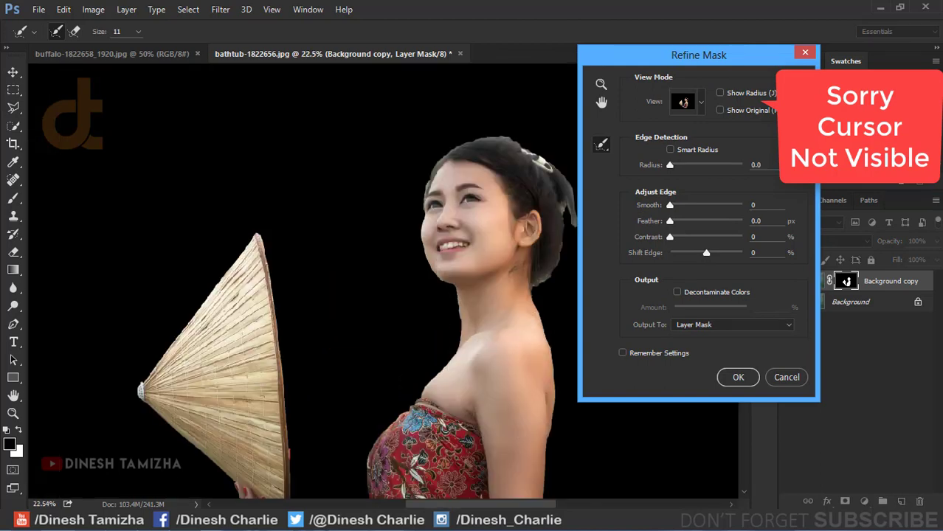
scroll(472, 221, up, 2)
scroll(473, 221, up, 1)
drag(399, 343, 443, 266)
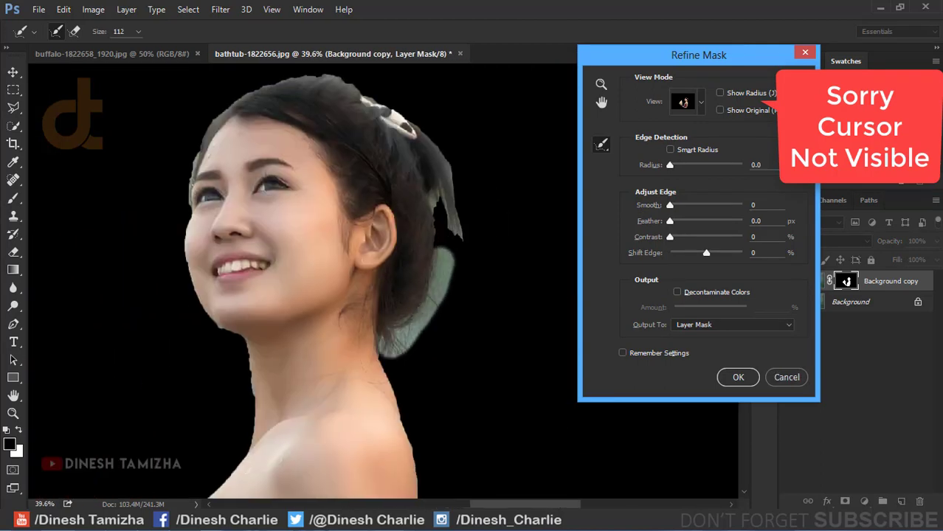
mouse_move(465, 229)
mouse_down()
mouse_move(181, 151)
mouse_move(171, 216)
mouse_up()
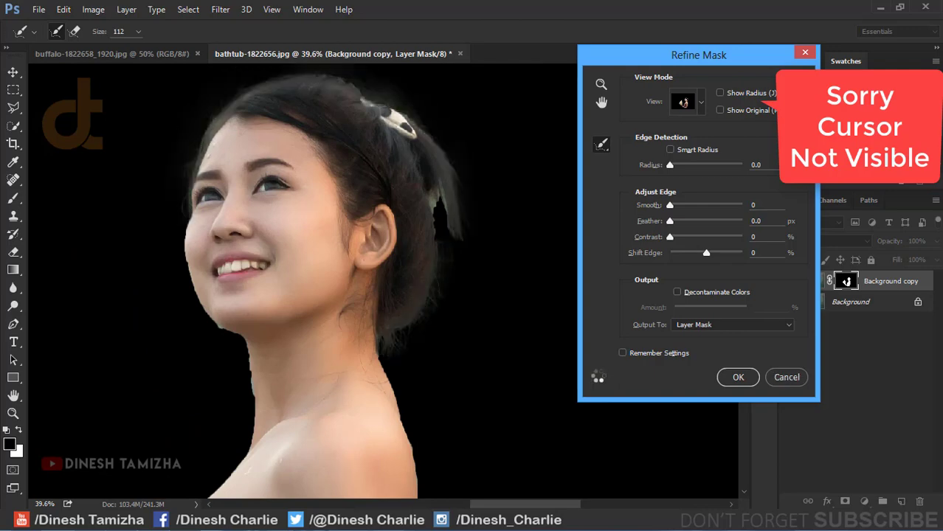
mouse_move(437, 198)
mouse_down()
mouse_move(446, 233)
mouse_move(467, 247)
mouse_up()
drag(385, 333, 435, 498)
mouse_move(221, 343)
mouse_down()
mouse_move(314, 351)
mouse_move(269, 222)
mouse_up()
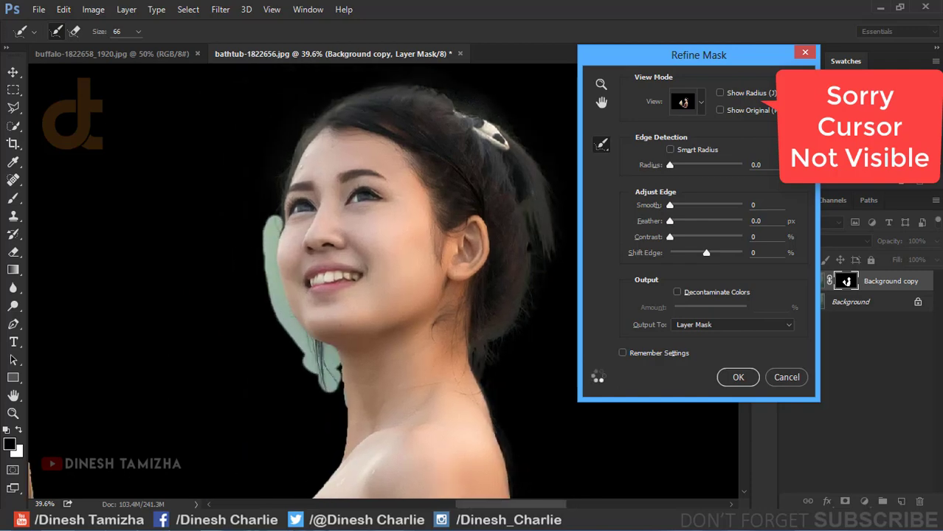
scroll(340, 395, down, 2)
drag(329, 299, 225, 225)
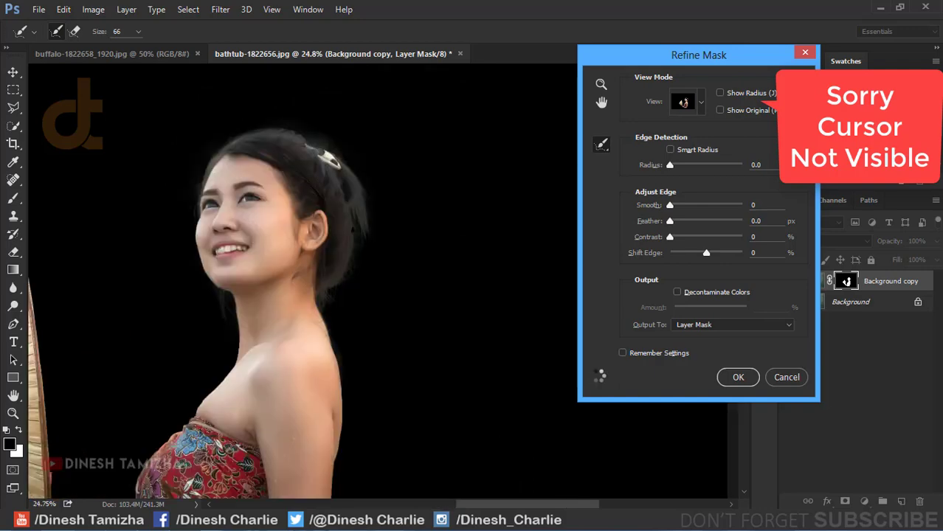
click(738, 377)
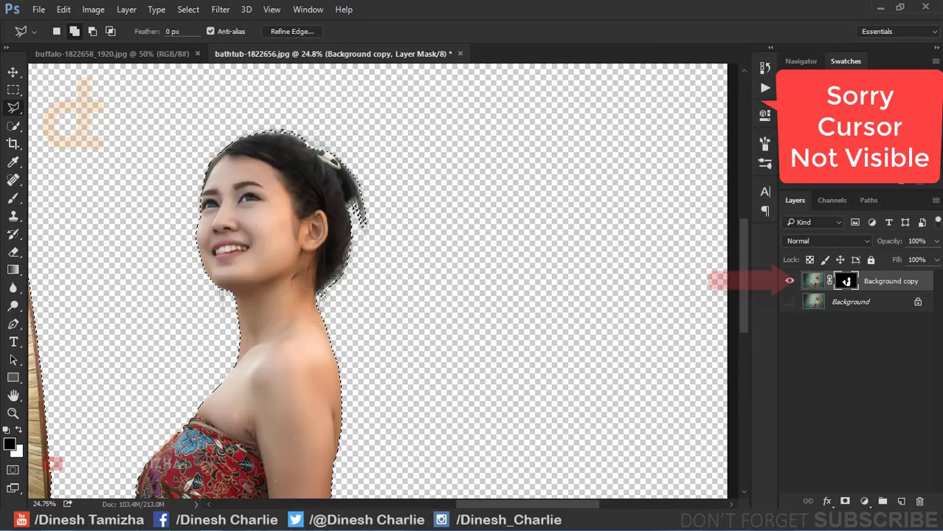
Step: Toggle the mask to compare, then view it alone as a black-and-white silhouette
shift+click(847, 281)
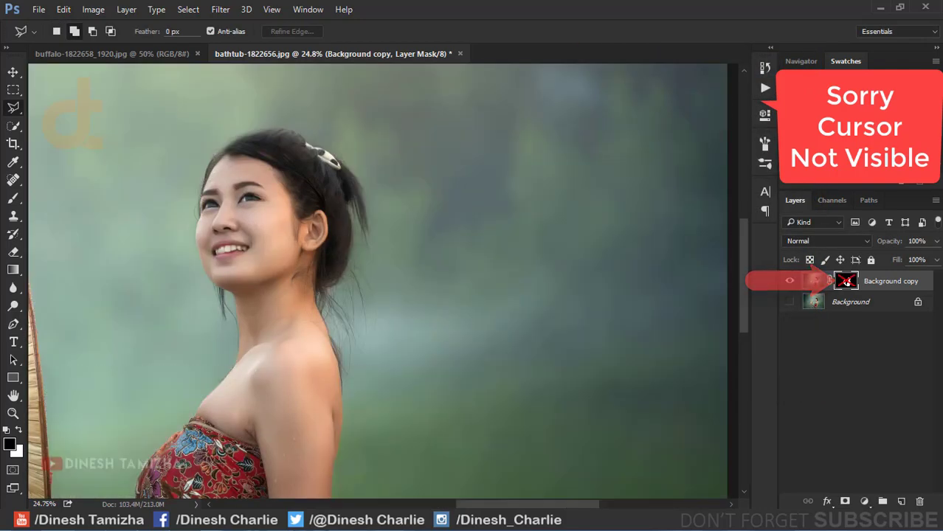
shift+click(847, 281)
alt+click(846, 281)
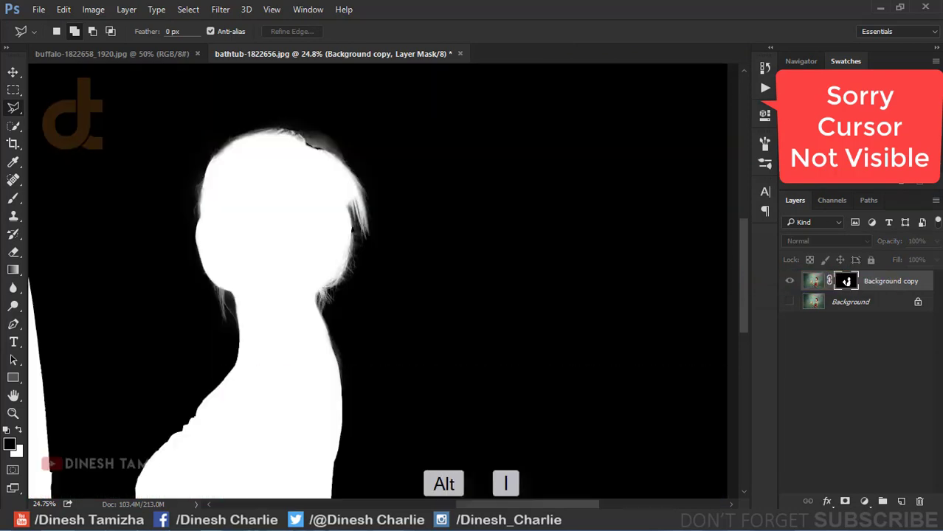
scroll(376, 280, left, 3)
scroll(376, 281, left, 3)
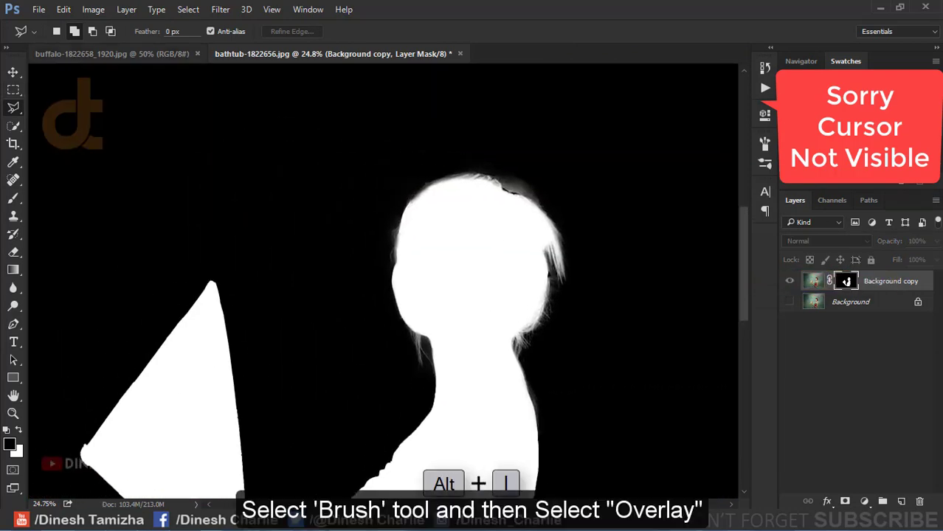
Step: Paint the silhouette's neck and hair edges with an Overlay brush, then return to the full photo
key(b)
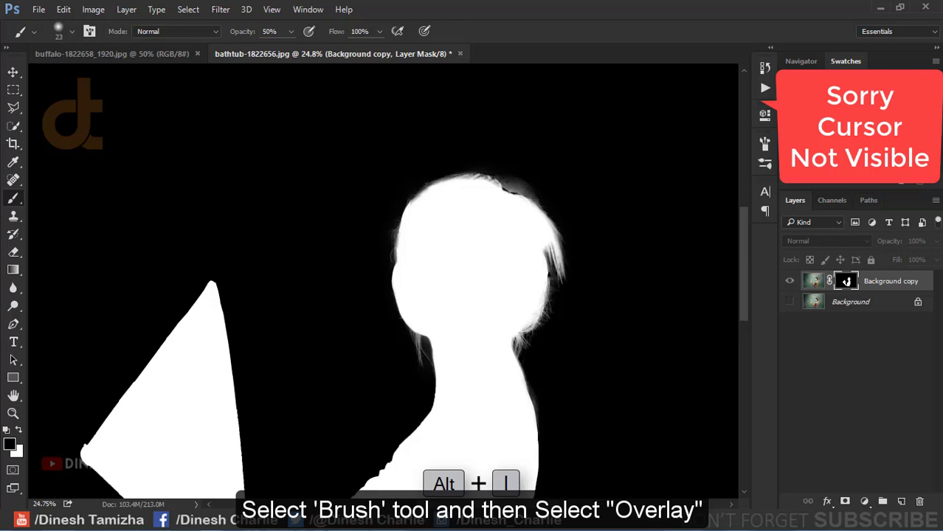
click(177, 31)
click(168, 184)
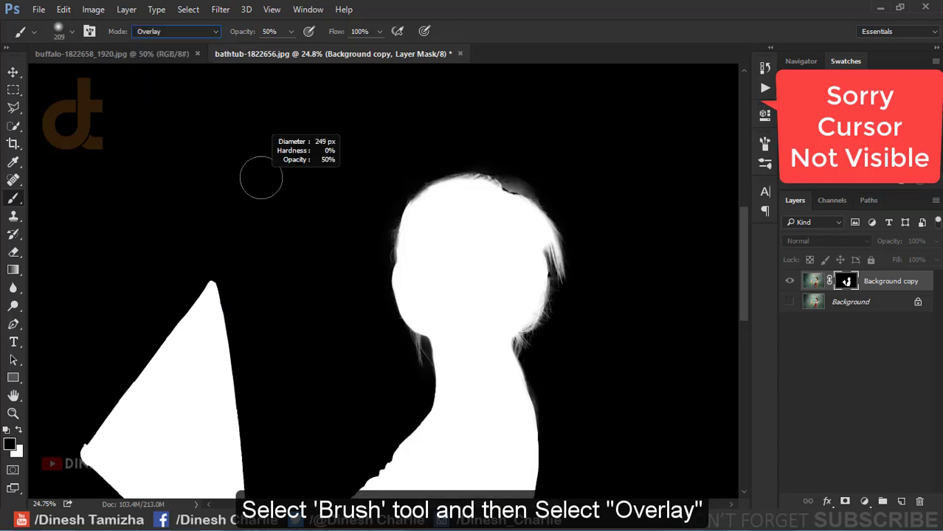
mouse_move(421, 362)
mouse_down()
mouse_move(550, 221)
mouse_move(554, 291)
mouse_move(520, 365)
mouse_up()
mouse_move(435, 185)
mouse_down()
mouse_move(396, 255)
mouse_move(502, 184)
mouse_move(550, 295)
mouse_move(521, 409)
mouse_up()
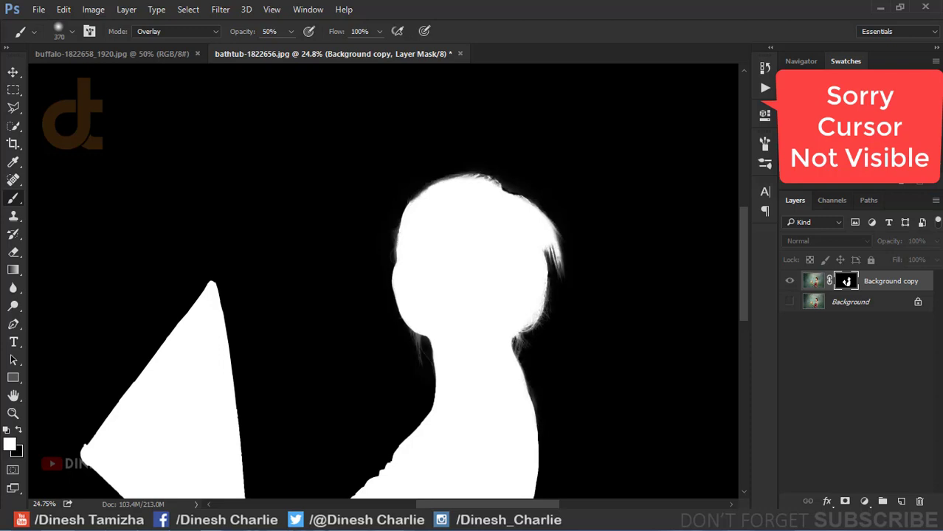
alt+click(846, 280)
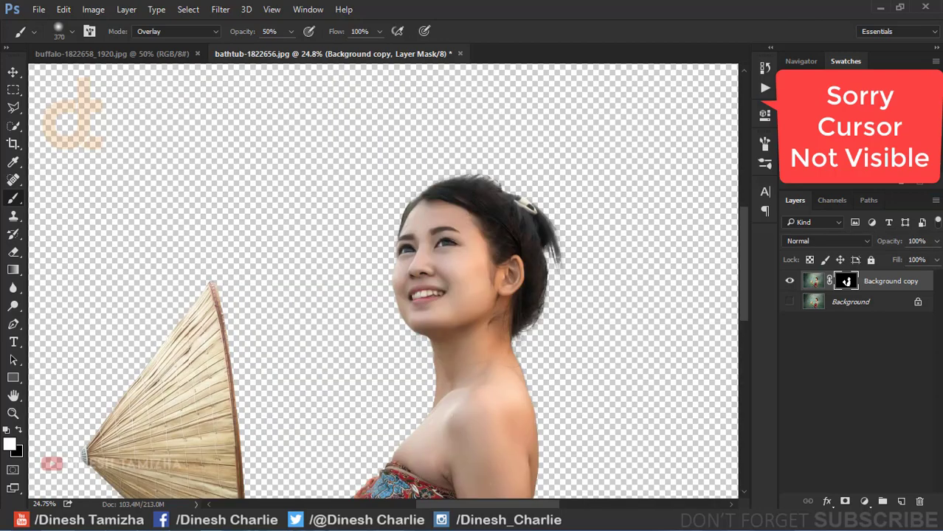
key(ctrl+0)
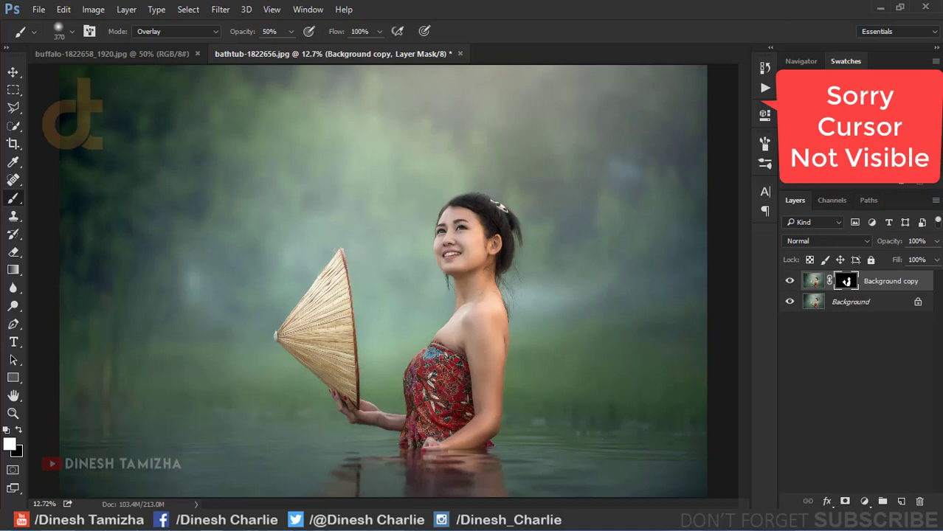
Step: Add a white #ffffff Solid Color fill layer, Color Fill 1, over the photo
click(865, 501)
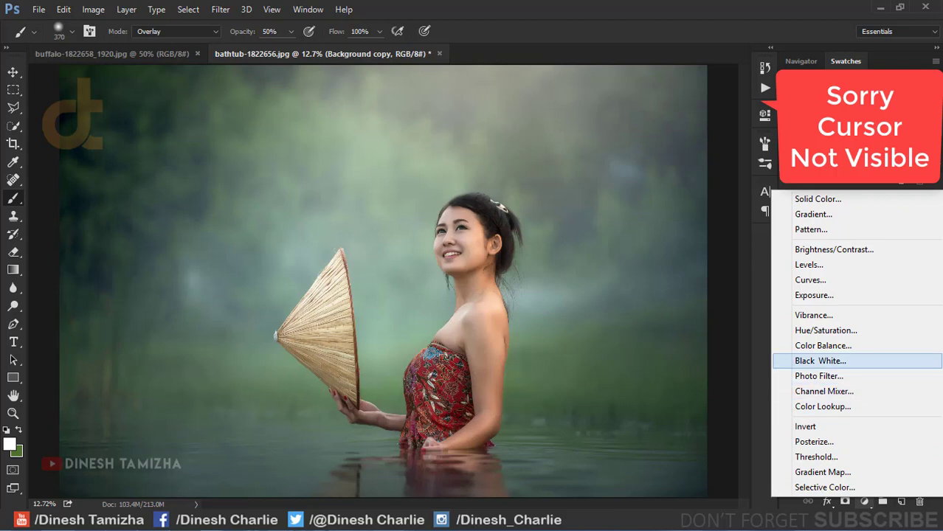
click(818, 199)
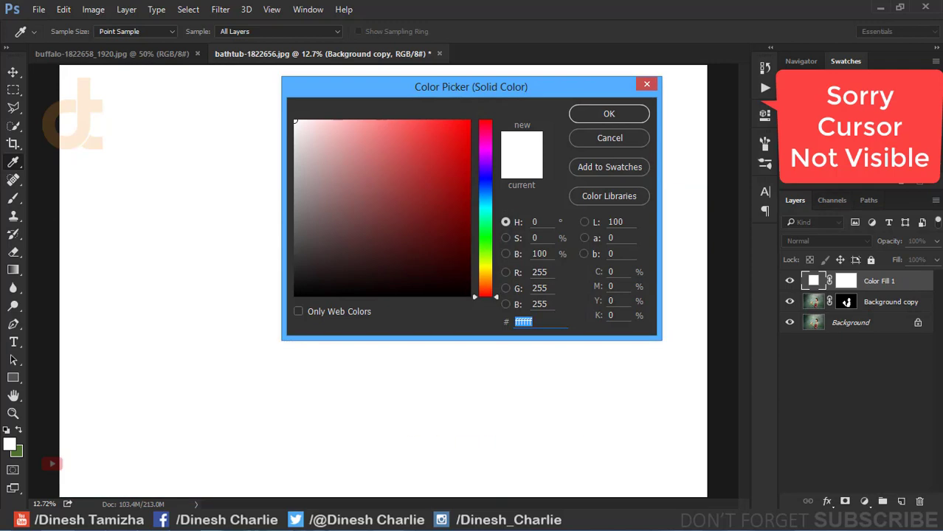
key(Return)
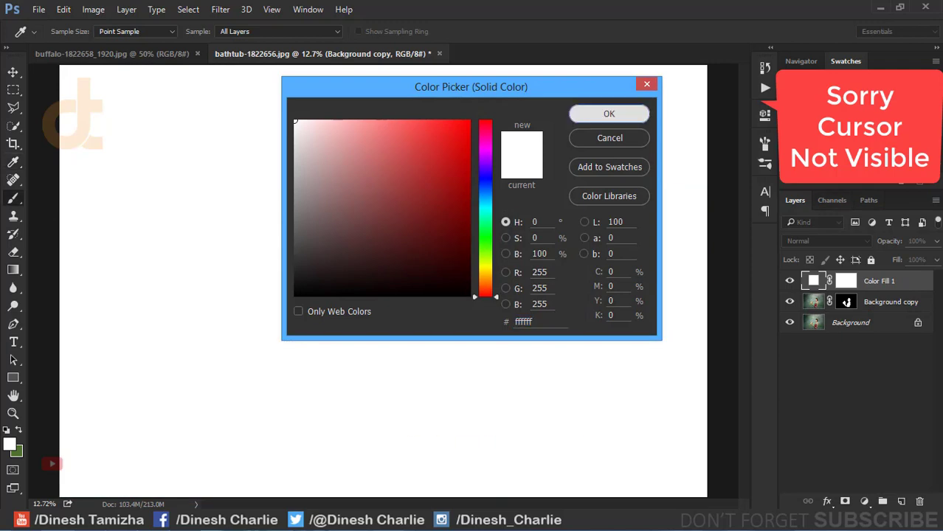
key(b)
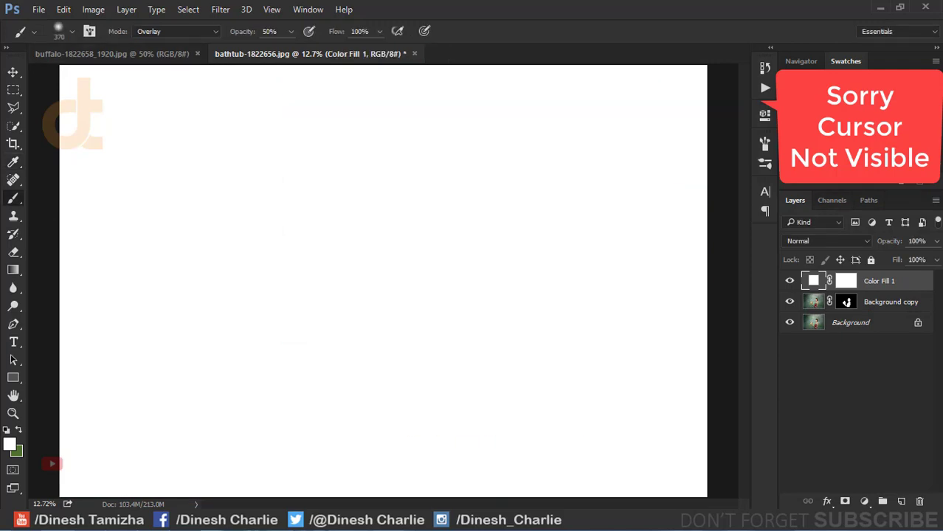
key(g)
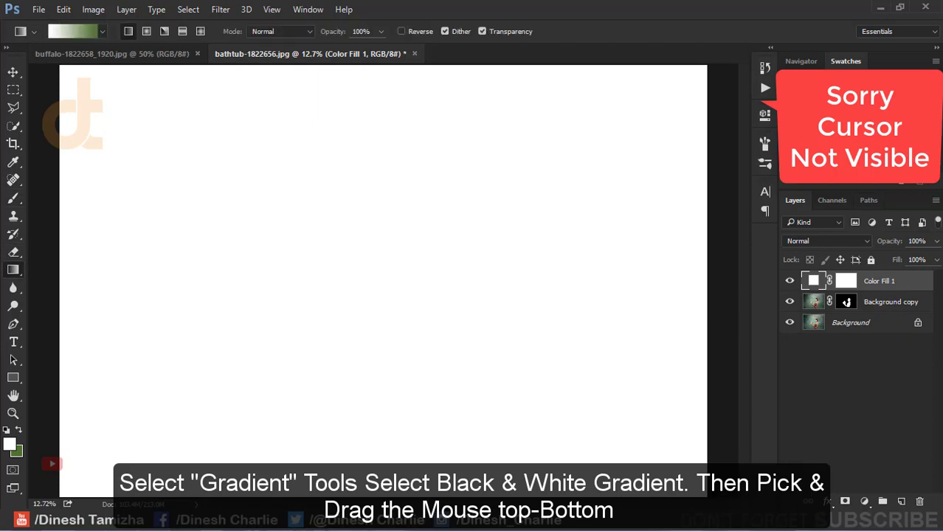
Step: Mask Color Fill 1 with a top-to-bottom gradient, then duplicate it as Color Fill 1 copy
key(d)
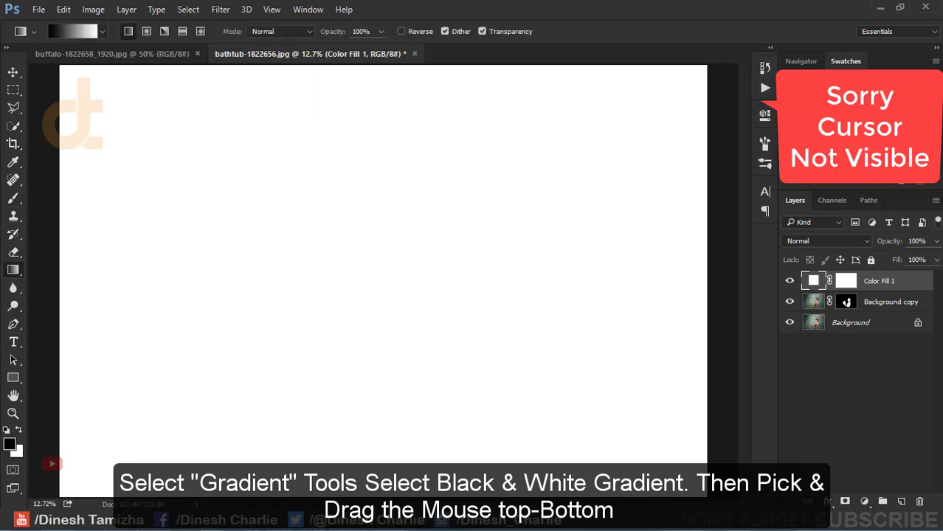
key(x)
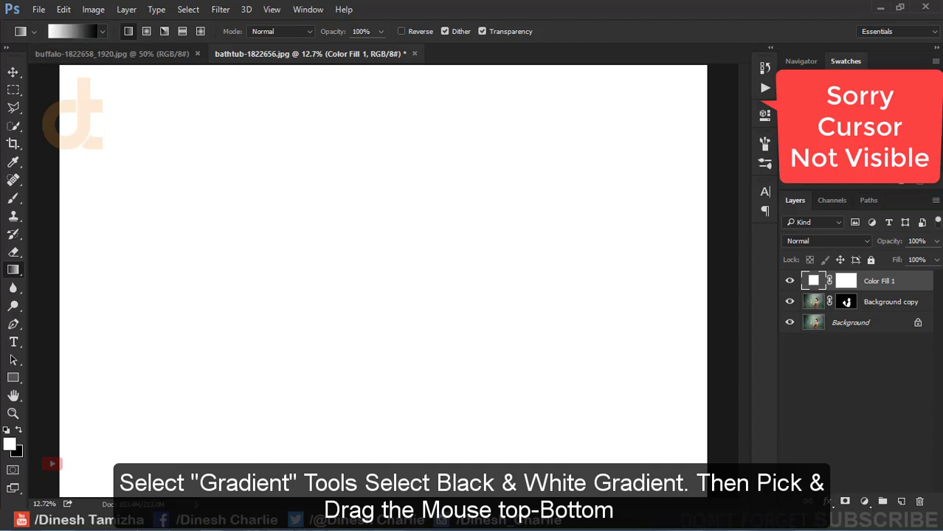
click(846, 280)
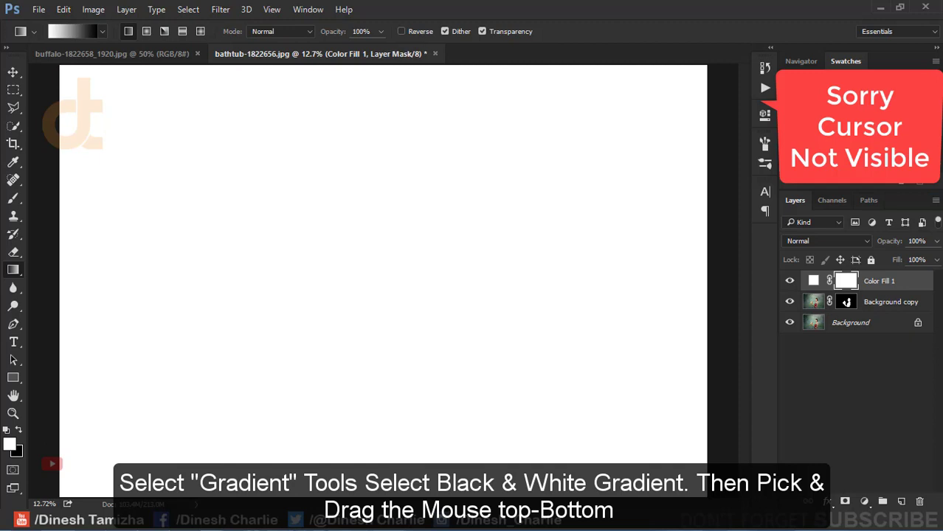
scroll(383, 281, down, 1)
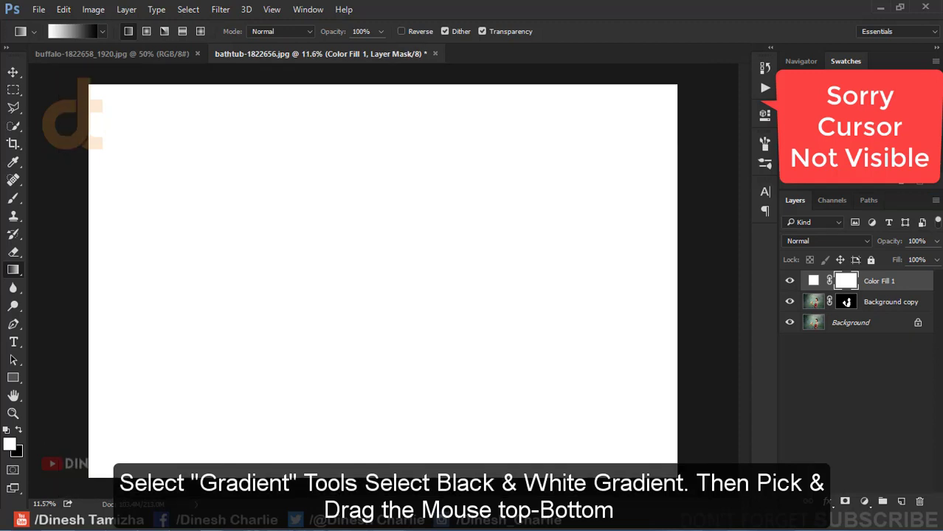
drag(376, 85, 377, 475)
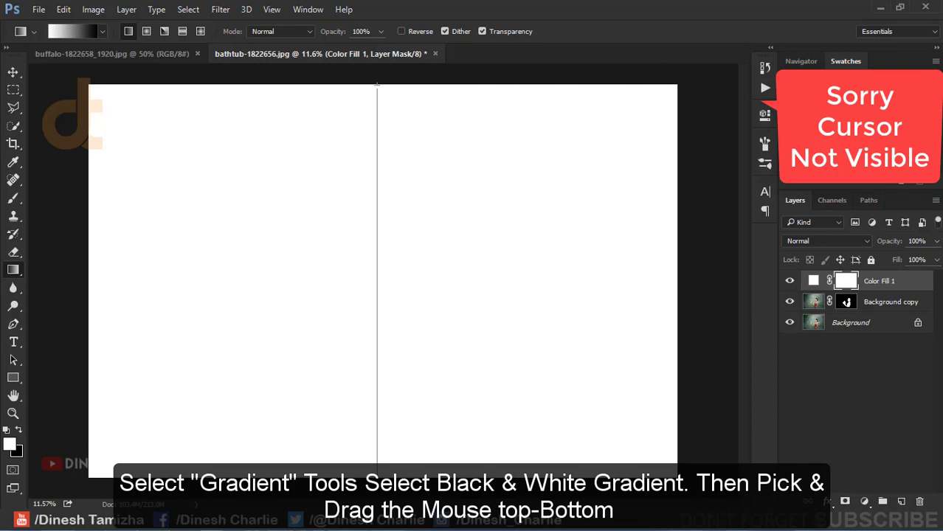
drag(377, 475, 377, 476)
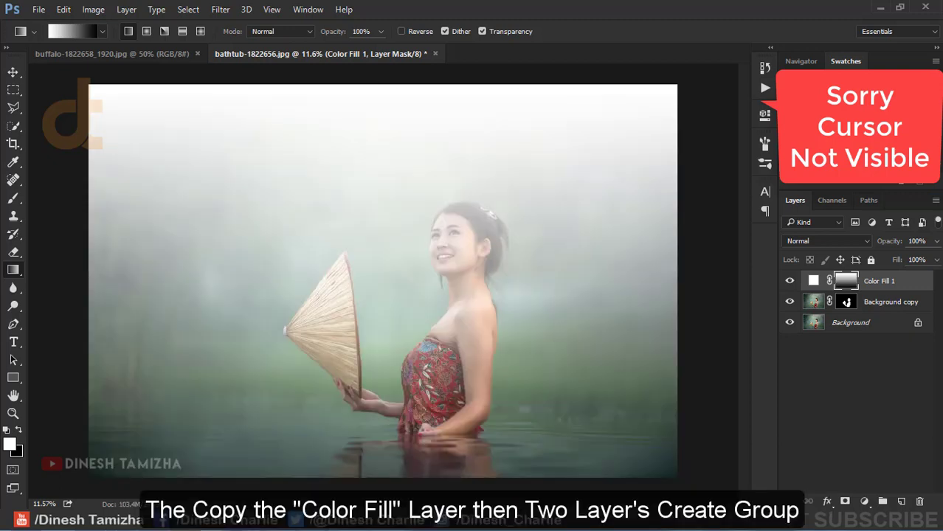
mouse_move(878, 280)
mouse_down()
mouse_move(878, 482)
mouse_move(902, 501)
mouse_up()
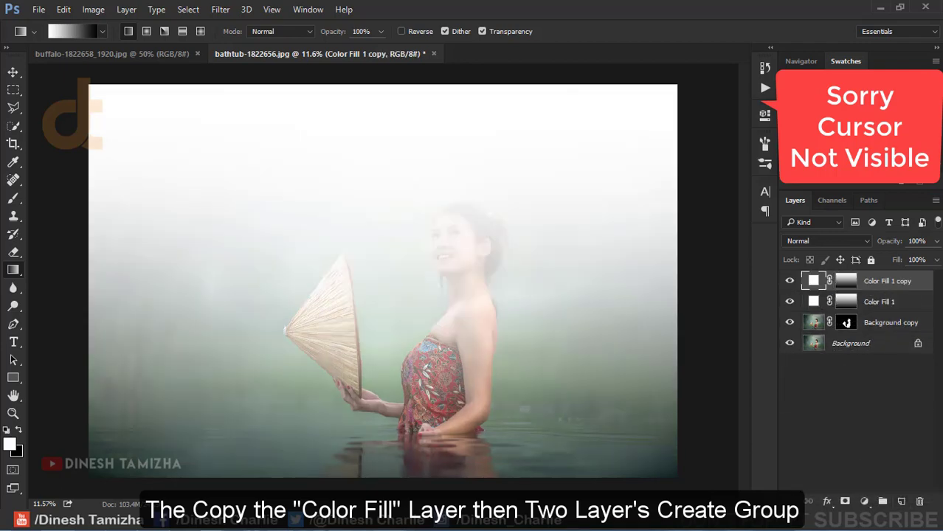
Step: Group Color Fill 1 and Color Fill 1 copy into a group named 'Fog'
click(879, 301)
shift+click(887, 280)
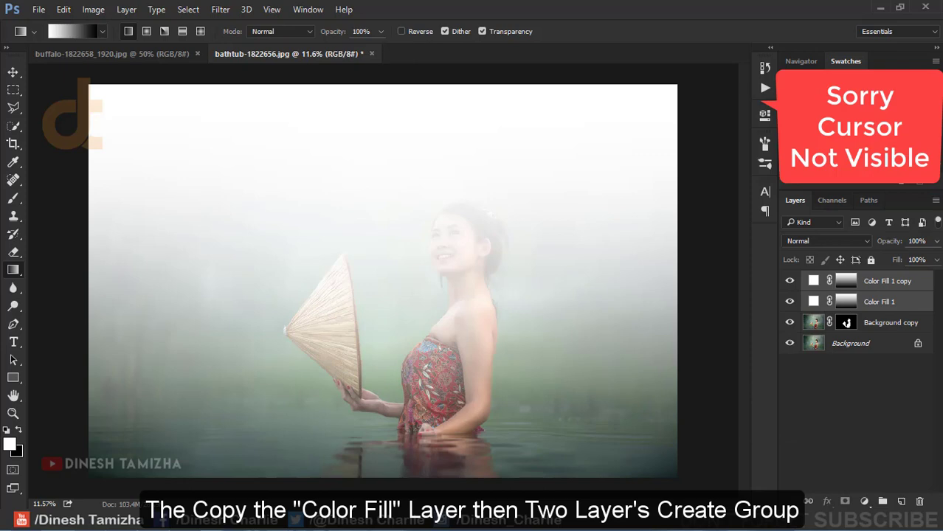
right_click(901, 291)
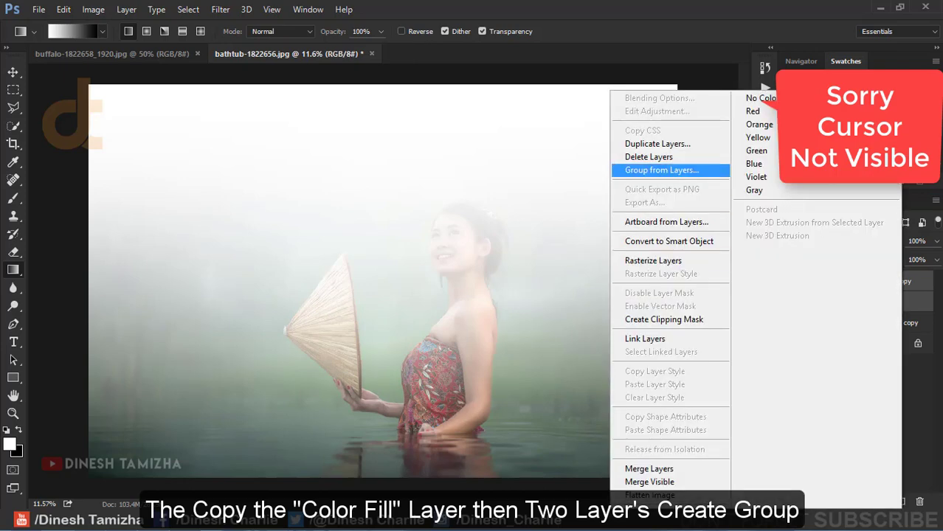
click(661, 170)
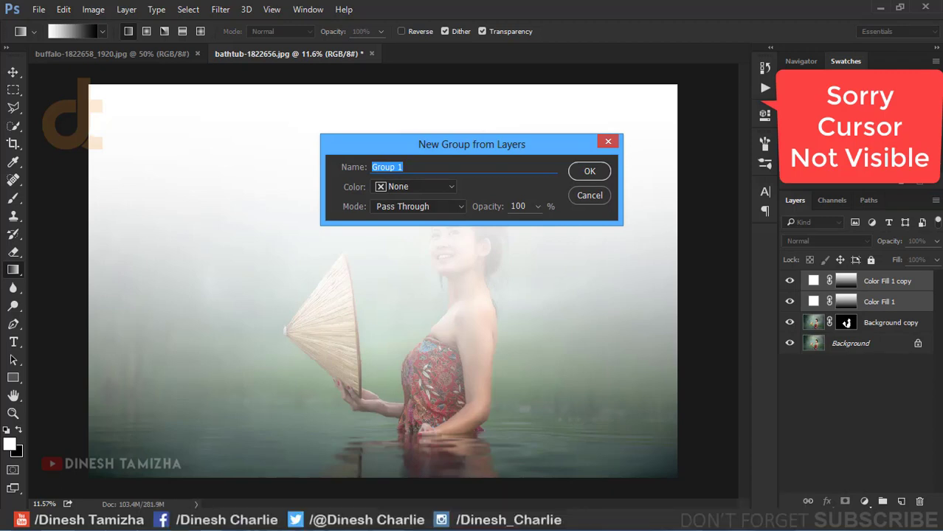
text(Fog)
key(Return)
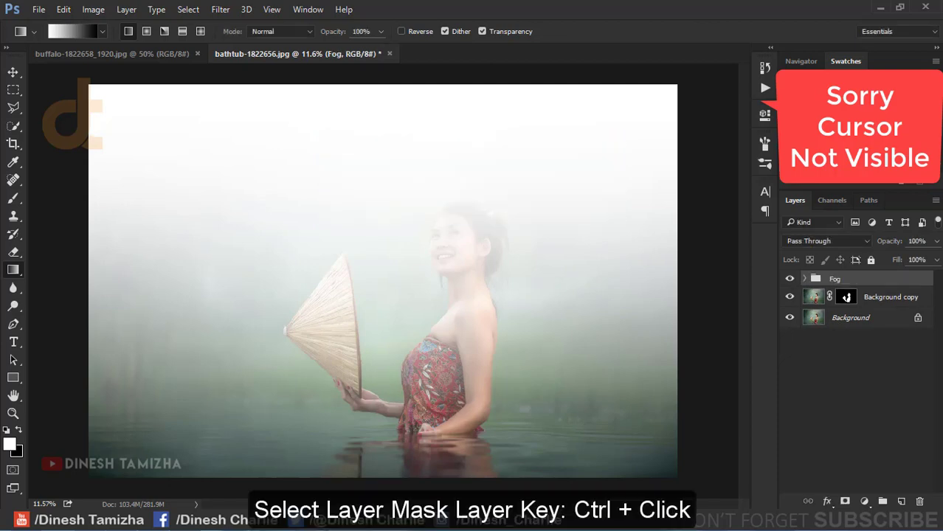
Step: Mask the Fog group with an inverted selection of the woman so she stays fog-free
ctrl+click(846, 297)
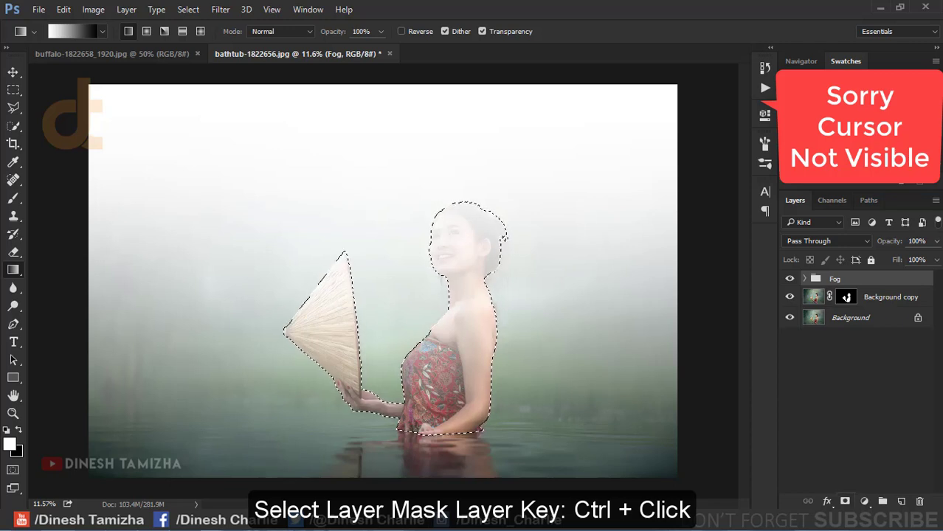
click(845, 501)
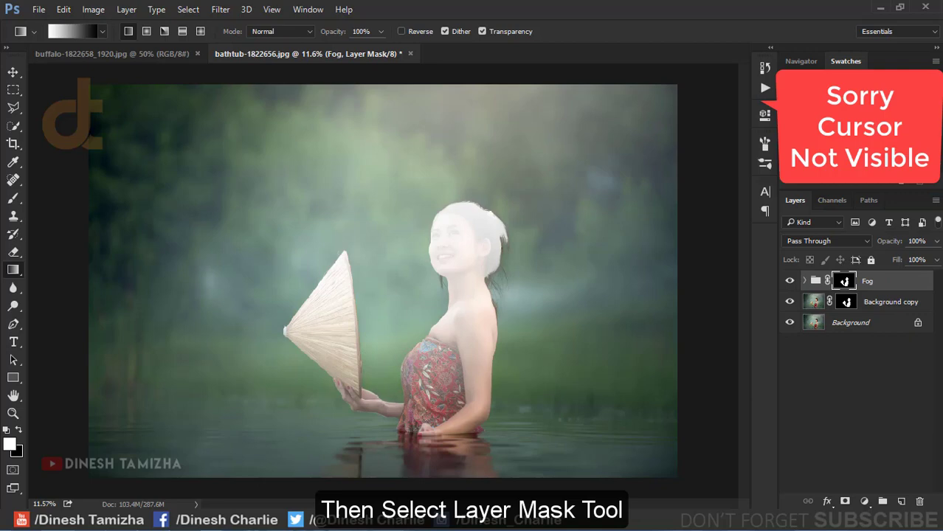
key(ctrl+i)
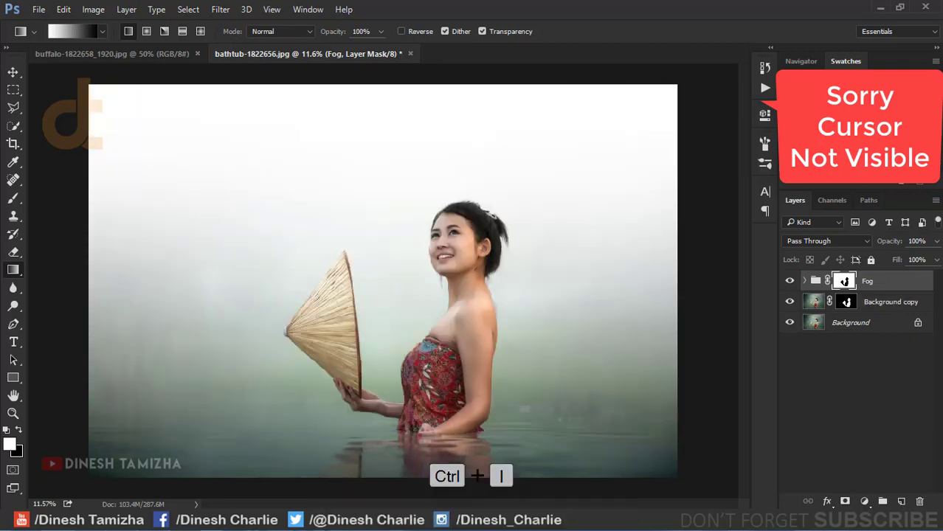
click(804, 280)
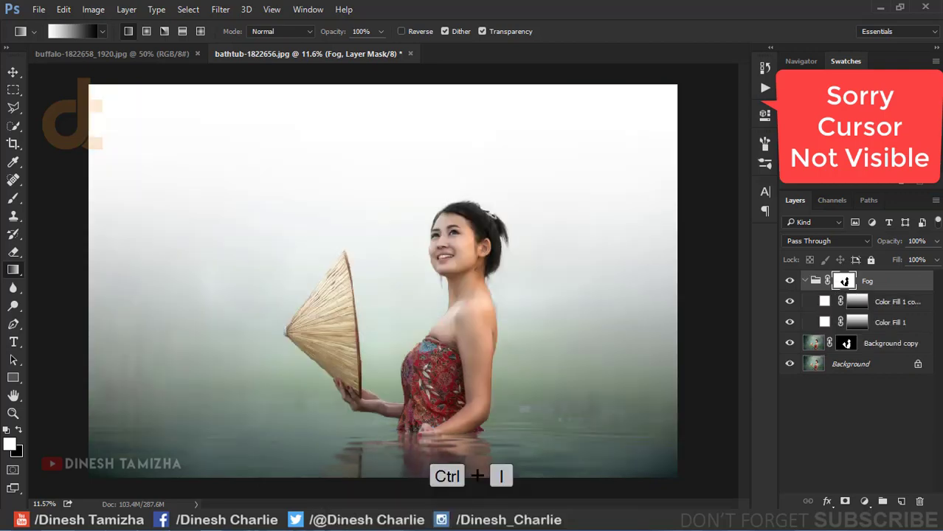
click(816, 280)
Step: Set the Fog group's opacity to 50%
click(804, 281)
click(917, 241)
text(72)
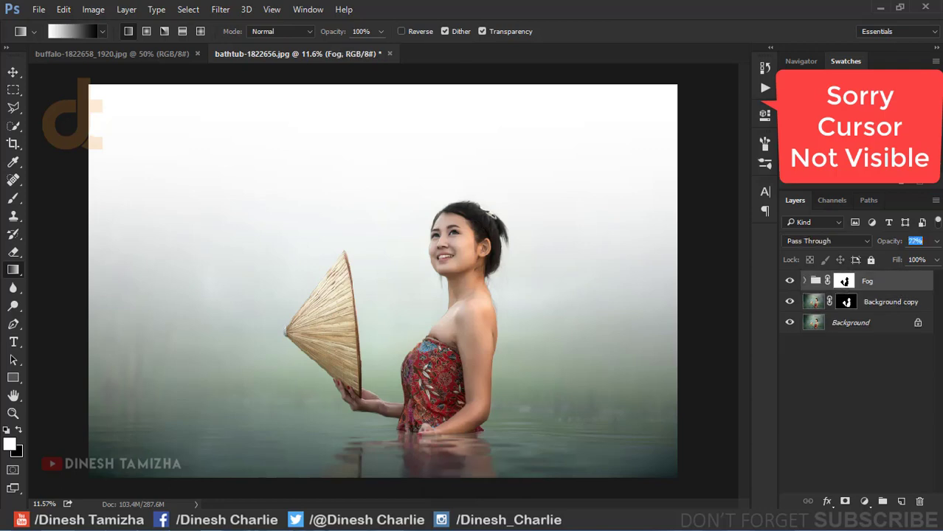
key(Return)
text(50)
key(Return)
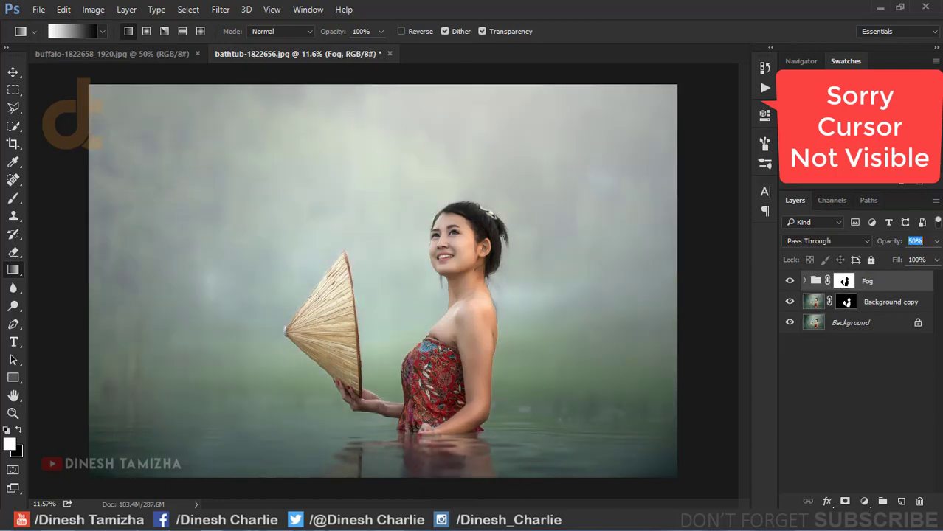
key(Up)
key(Return)
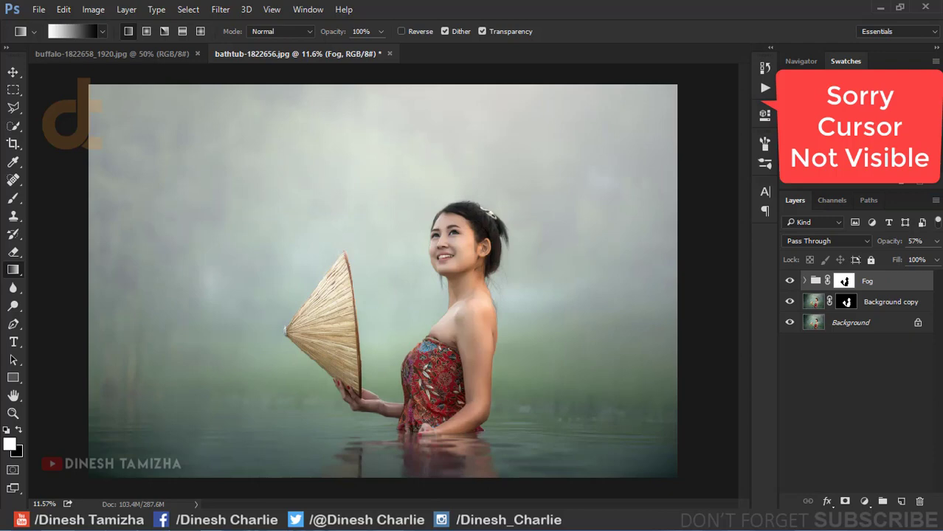
click(915, 241)
text(50)
key(Return)
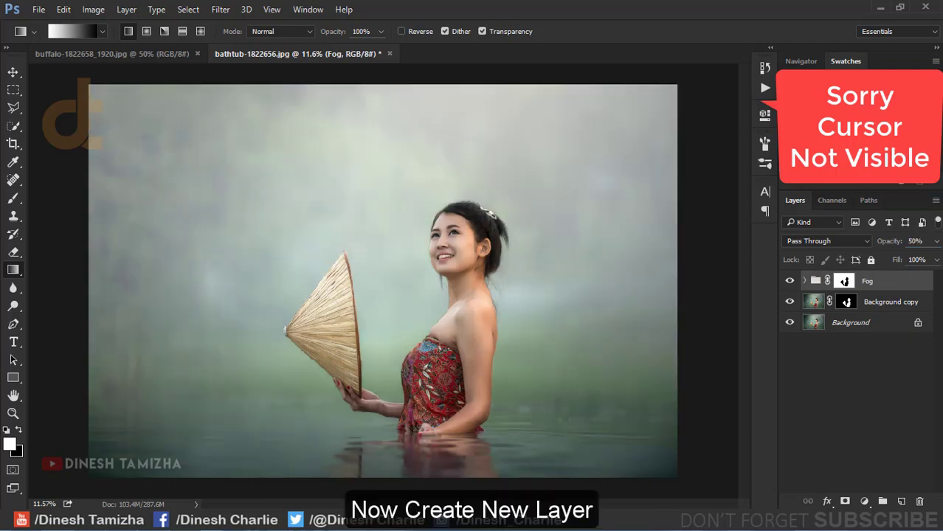
Step: Create a new Layer 1 above Fog and fill it with a rendered Clouds pattern
key(ctrl+shift+alt+n)
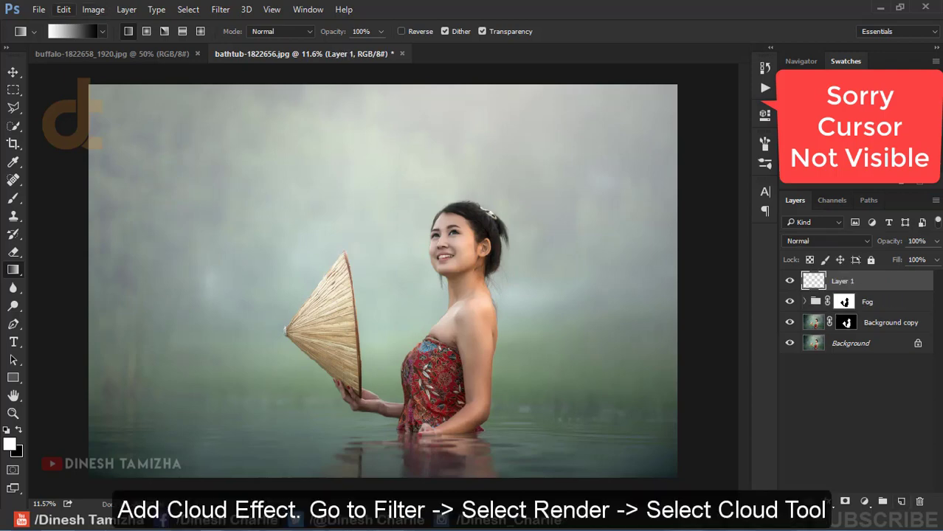
click(220, 9)
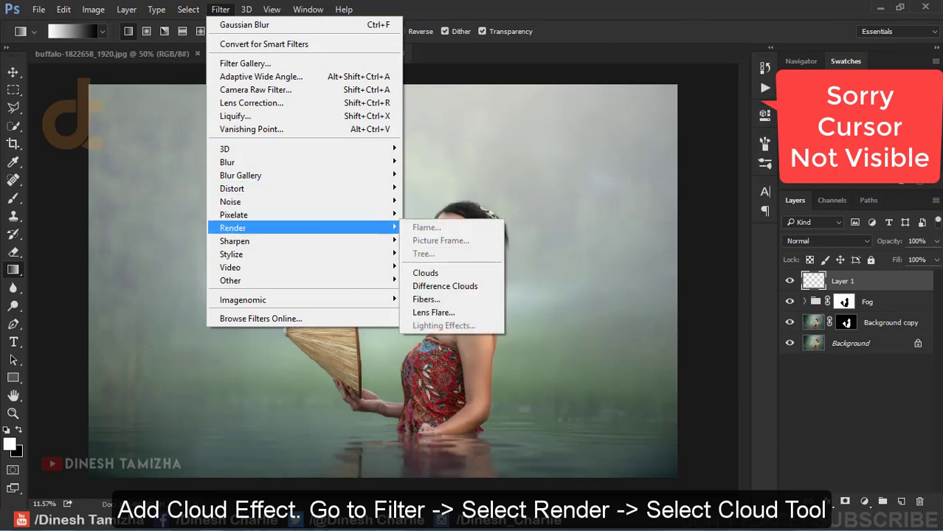
click(425, 273)
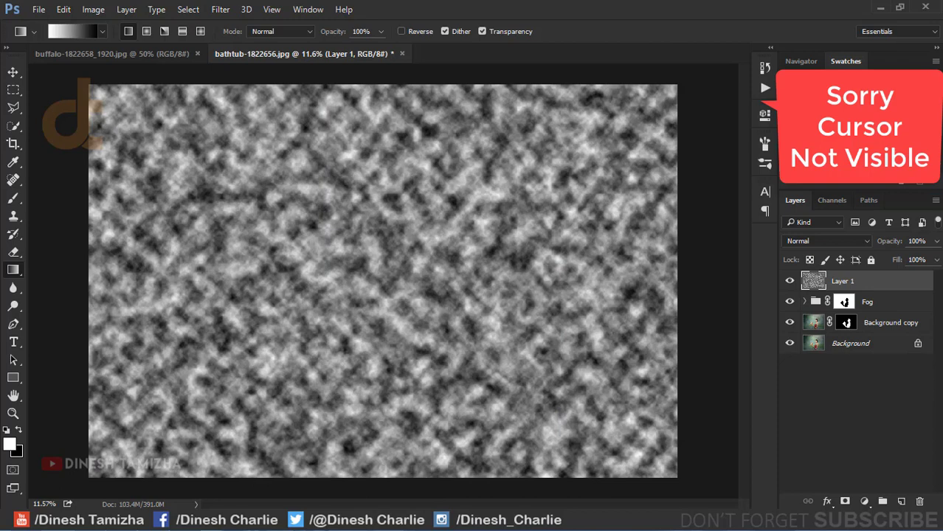
Step: Scale Layer 1's cloud pattern proportionally to 370% width and height
key(ctrl+t)
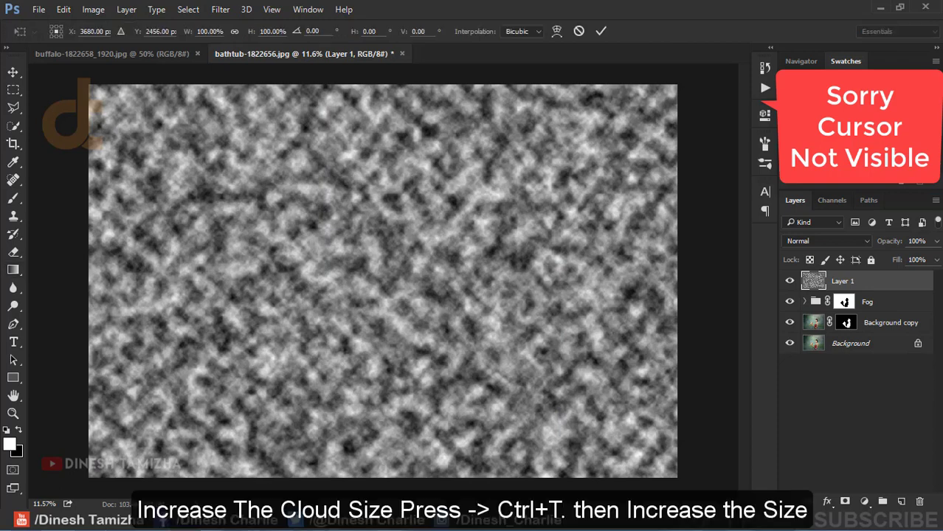
click(234, 31)
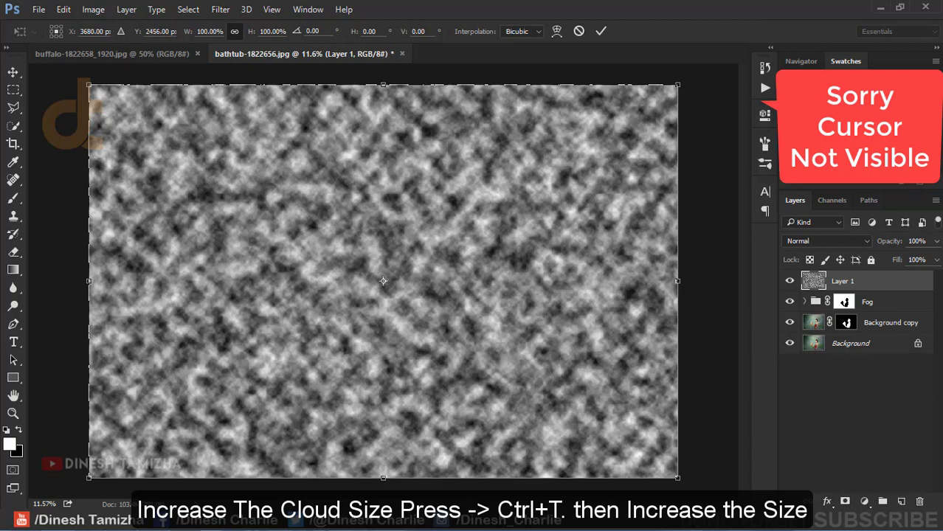
click(198, 31)
text(157)
key(Return)
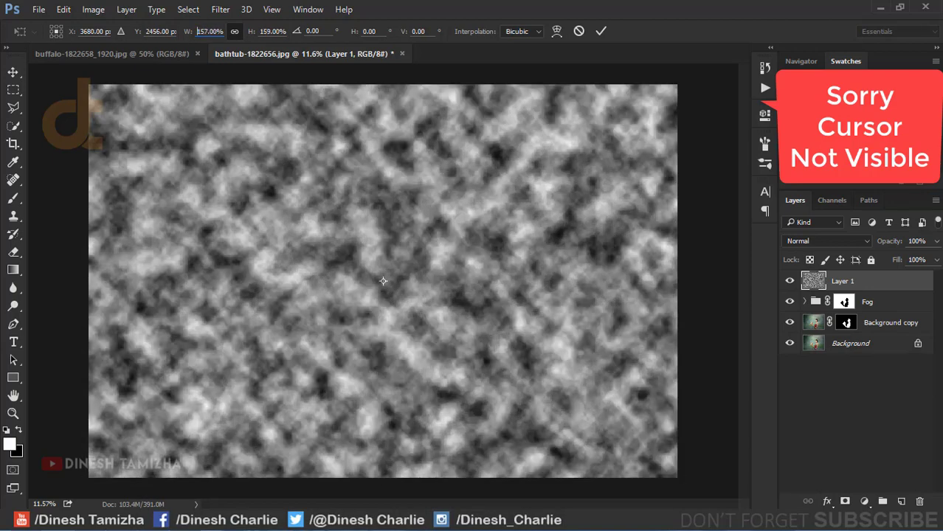
text(274)
key(Return)
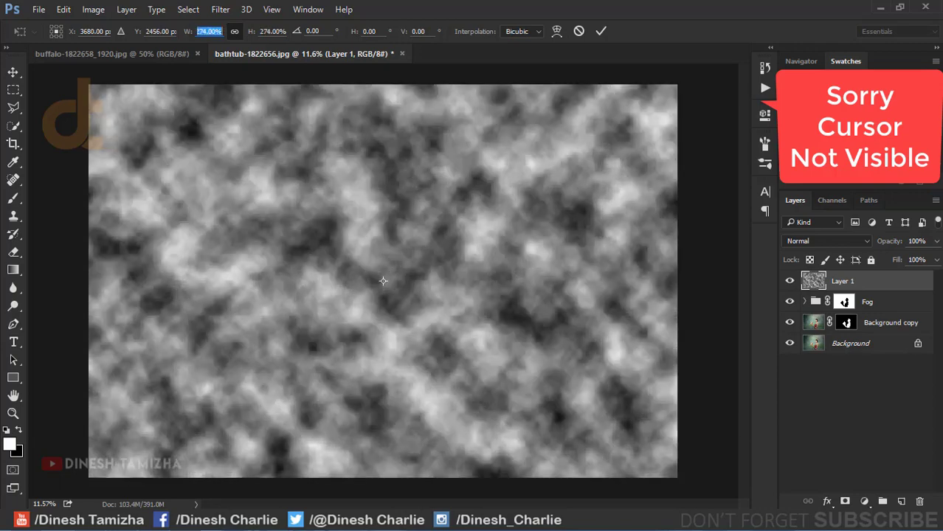
text(365)
key(Return)
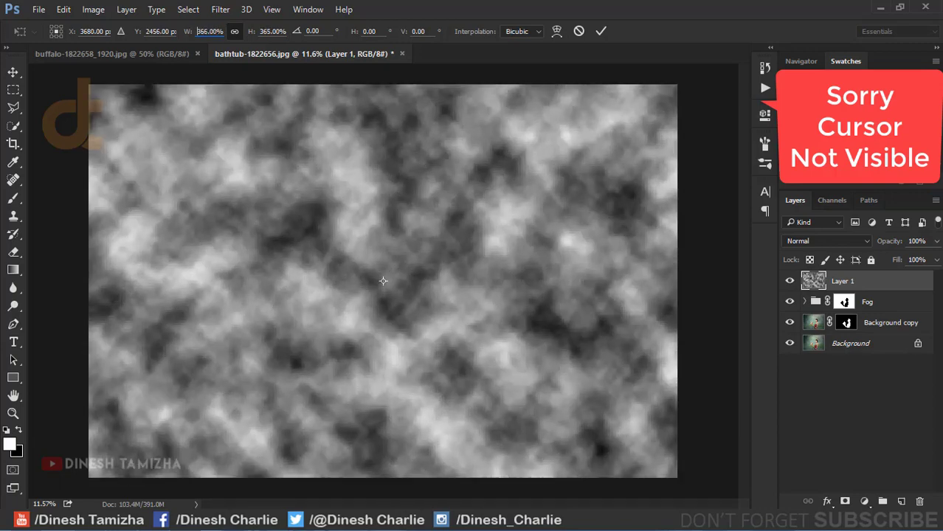
text(370)
key(Return)
key(Return)
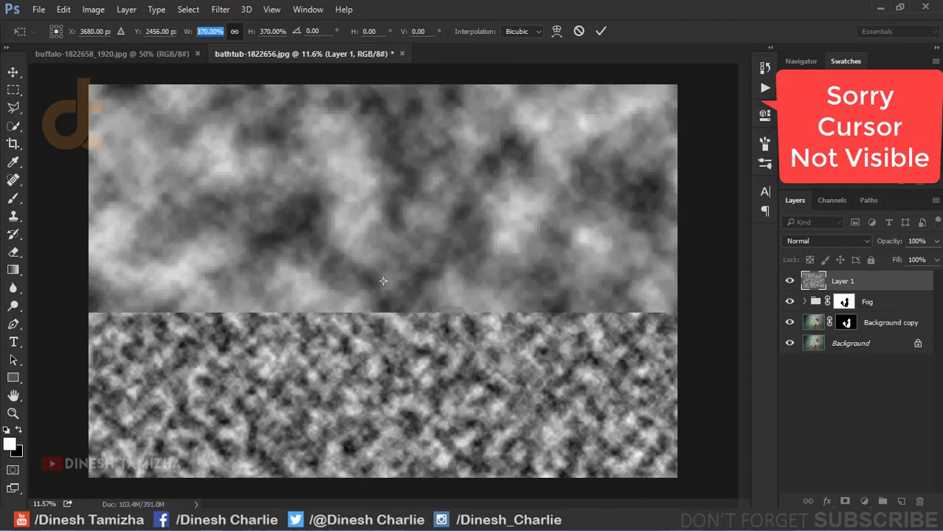
Step: Blend Layer 1's clouds in Screen at 25% opacity, then add a merged Layer 2 on top
key(g)
click(827, 241)
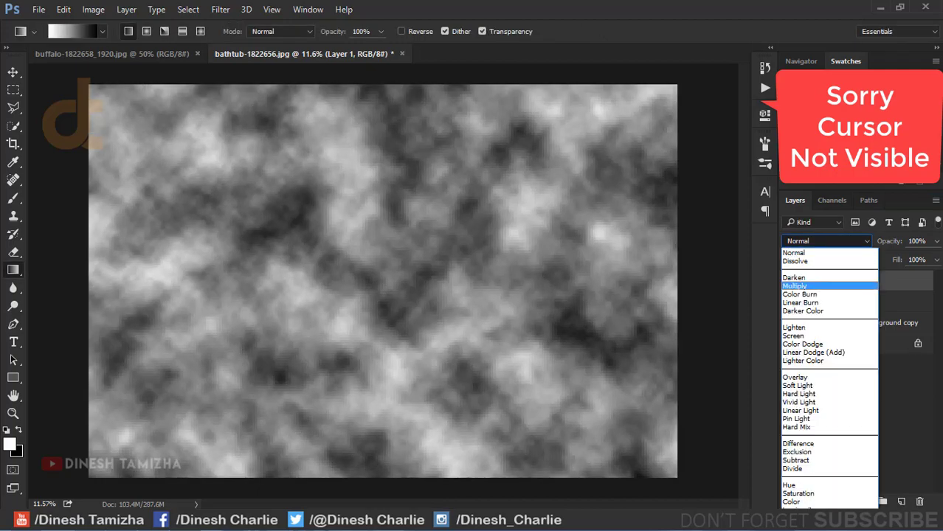
click(794, 336)
text(80)
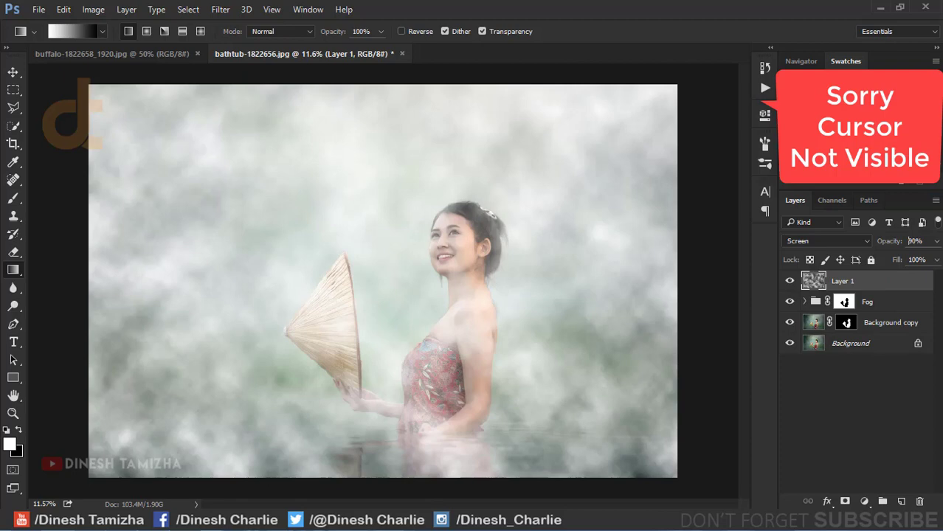
click(909, 241)
key(shift+Down)
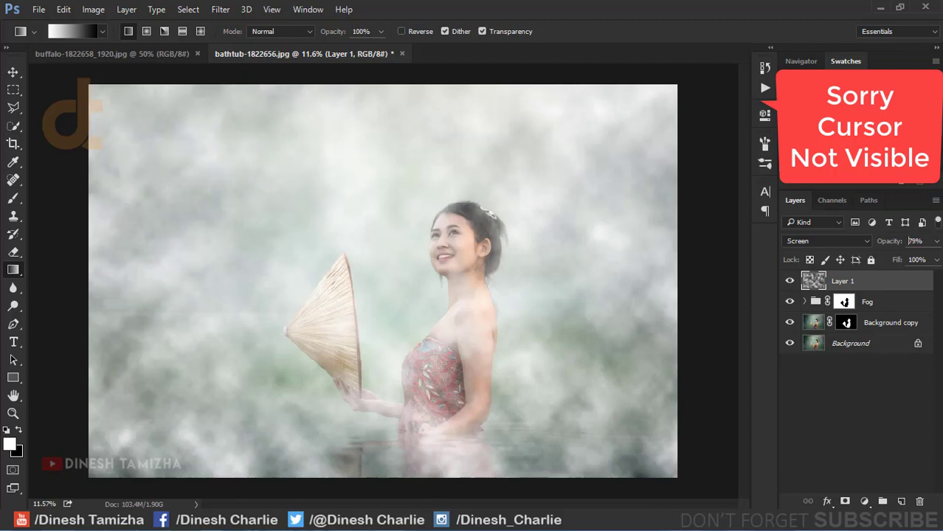
key(shift+Down)
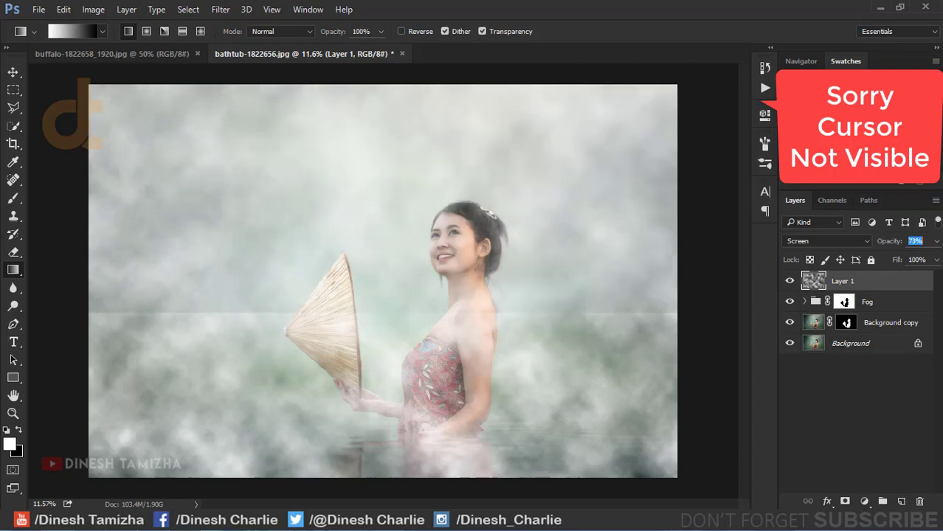
key(shift+Down)
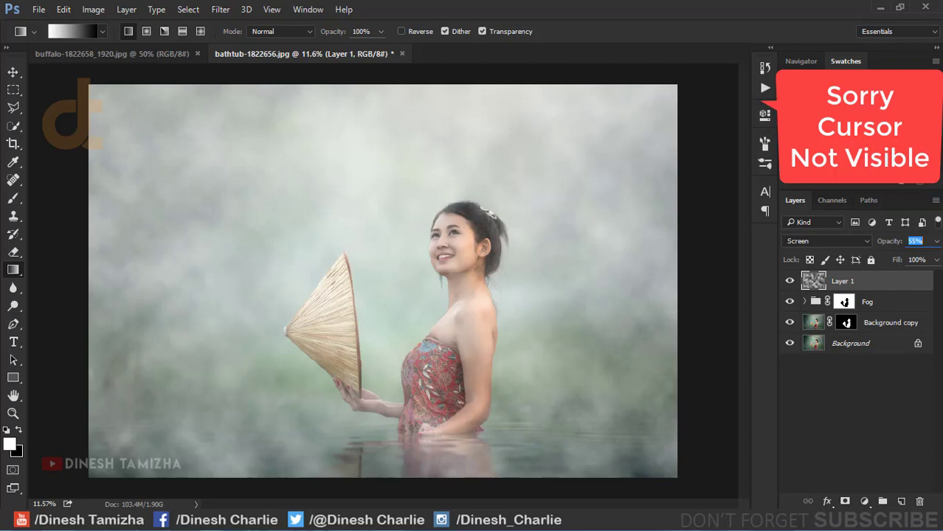
text(25)
key(Return)
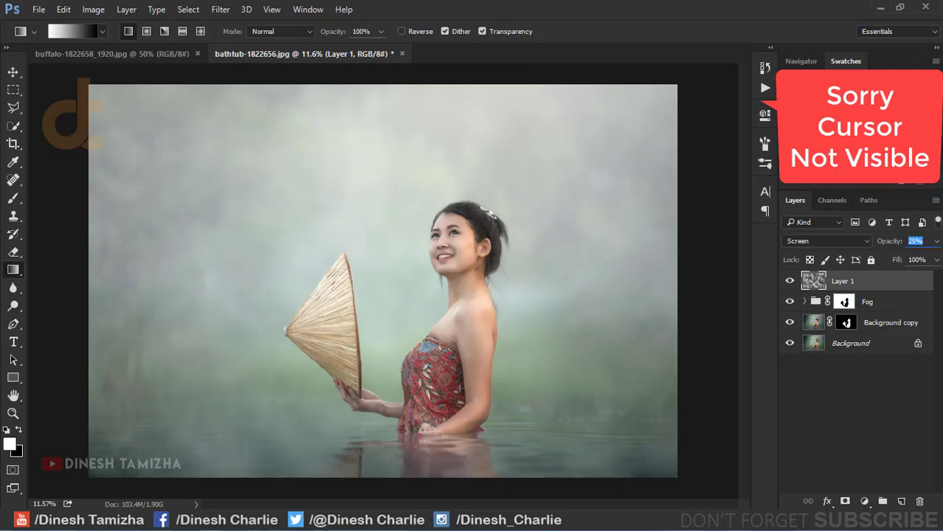
key(ctrl+alt+shift+e)
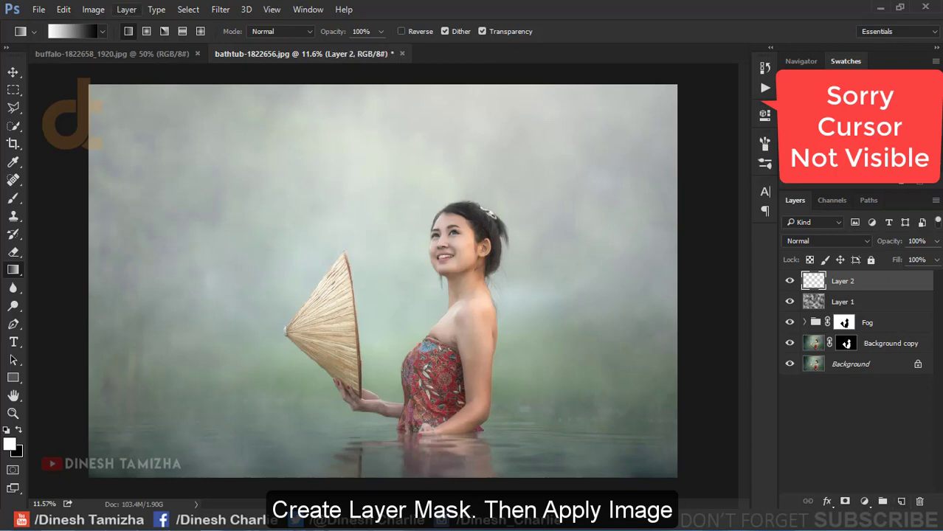
Step: Give Layer 2 a layer mask filled from the image via Apply Image in Multiply
click(845, 501)
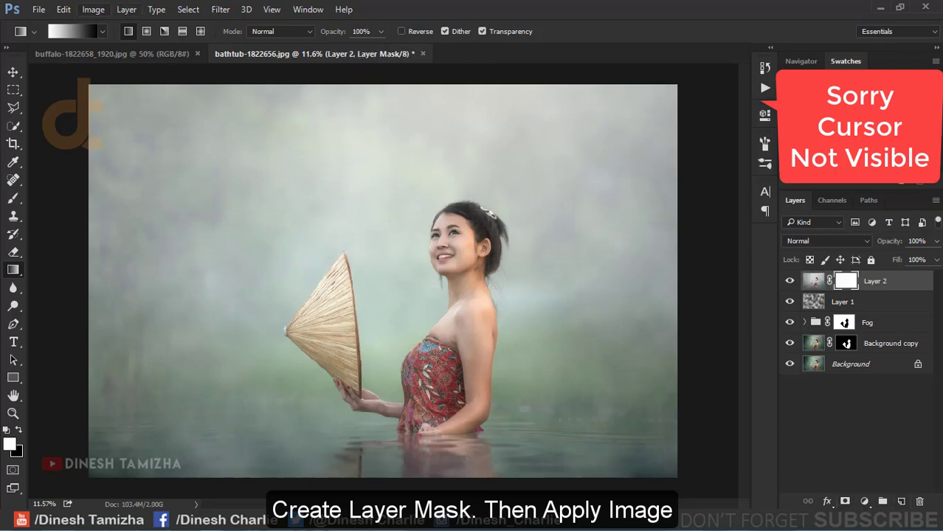
click(93, 9)
click(117, 208)
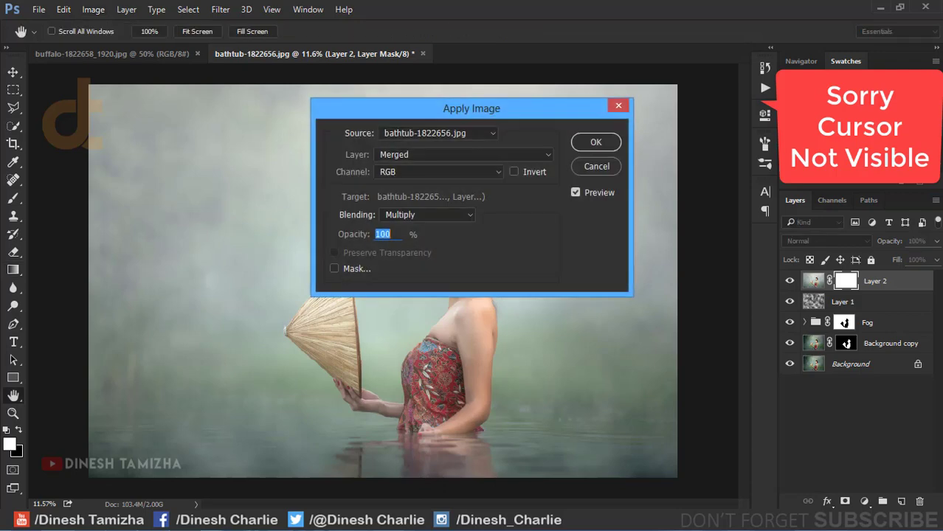
key(Return)
key(g)
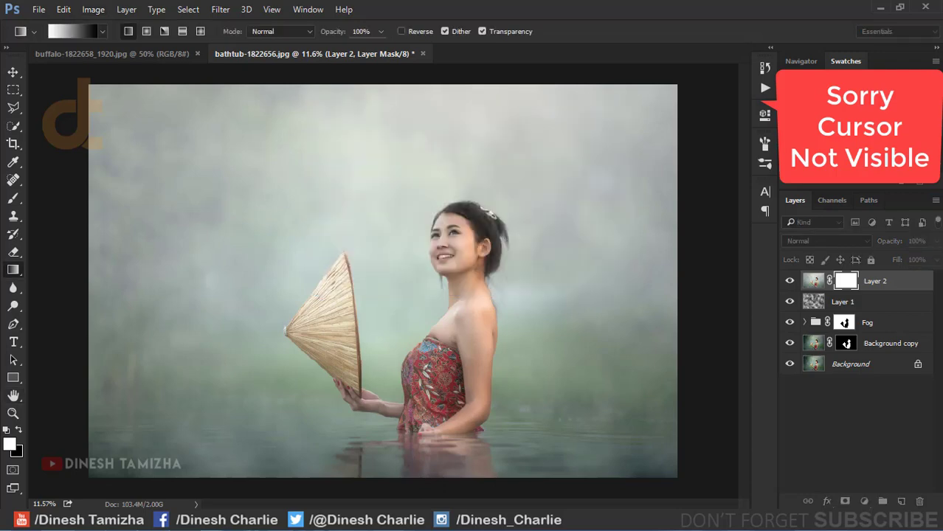
Step: Set Layer 2's blend mode to Multiply and add an adjustment layer above it
click(813, 281)
click(827, 240)
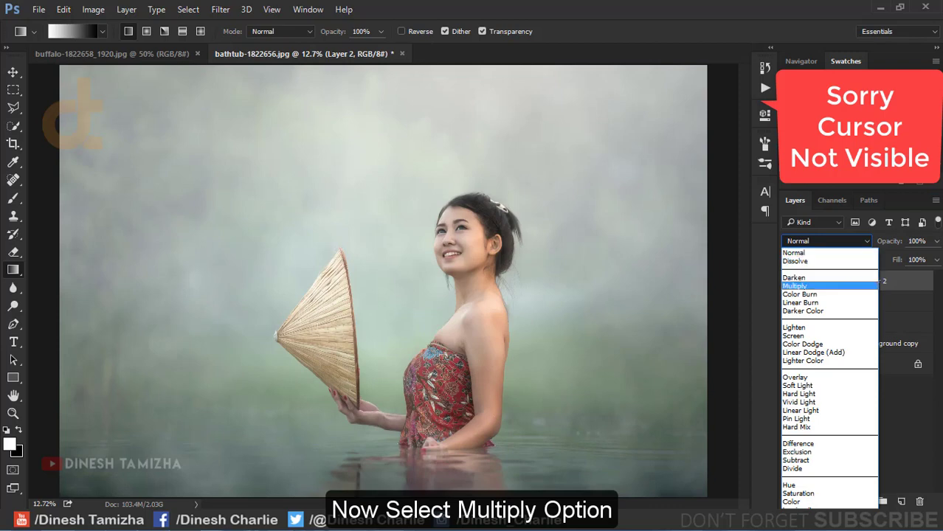
click(795, 286)
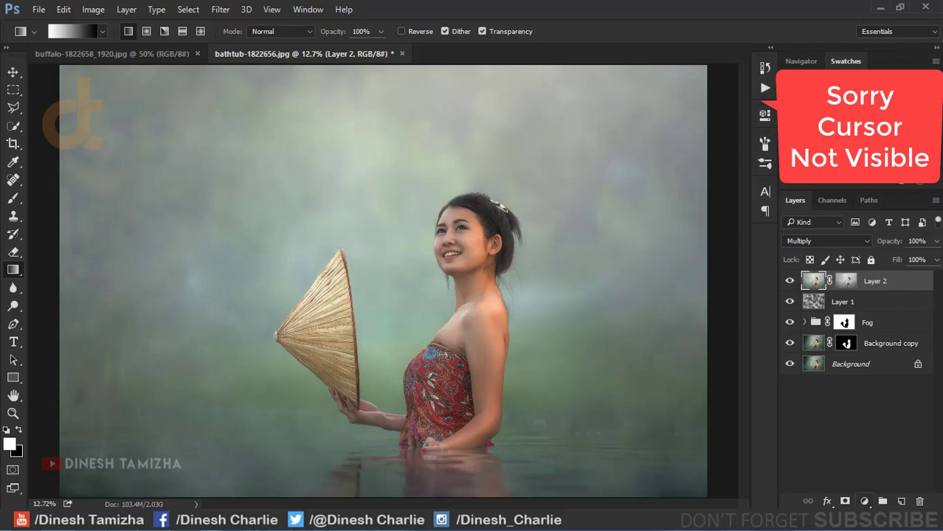
click(865, 501)
click(804, 315)
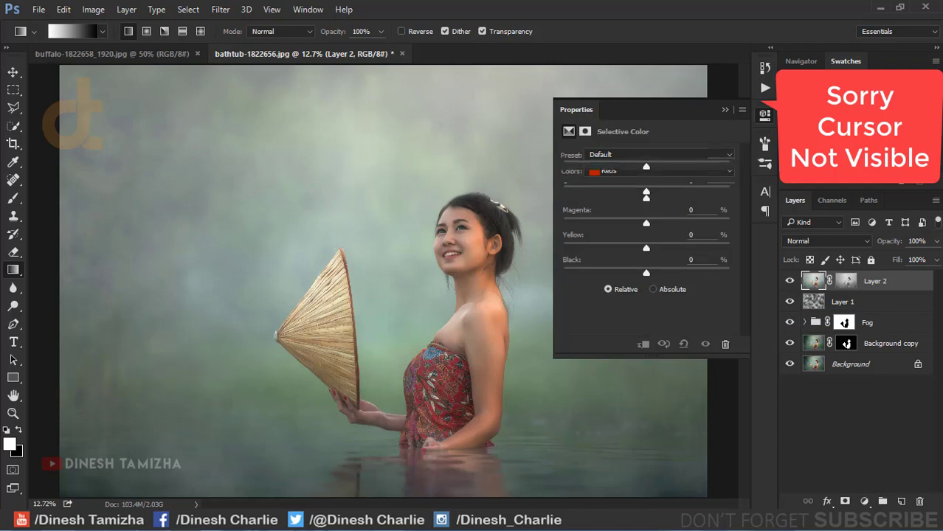
Step: Boost Vibrance to about +41 and collapse the Properties panel
mouse_move(646, 166)
mouse_down()
mouse_move(712, 166)
mouse_move(633, 166)
mouse_move(679, 166)
mouse_up()
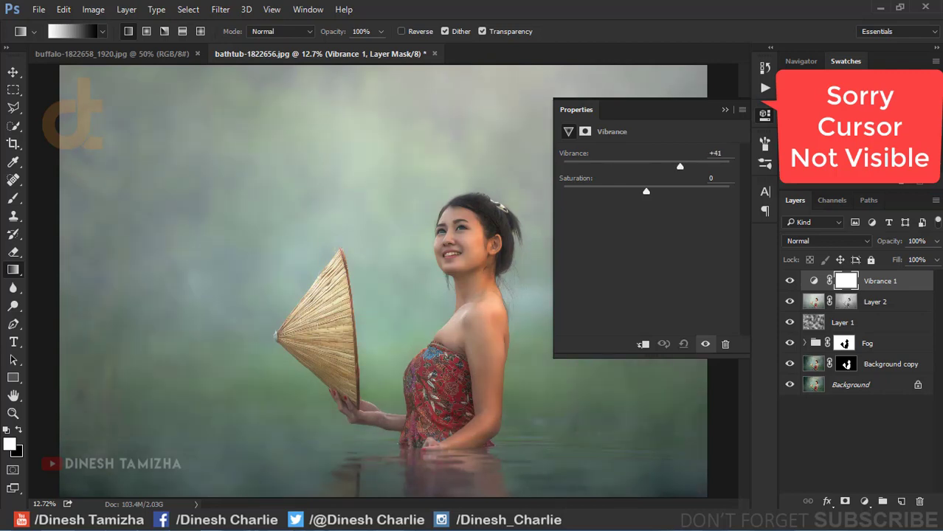
click(725, 109)
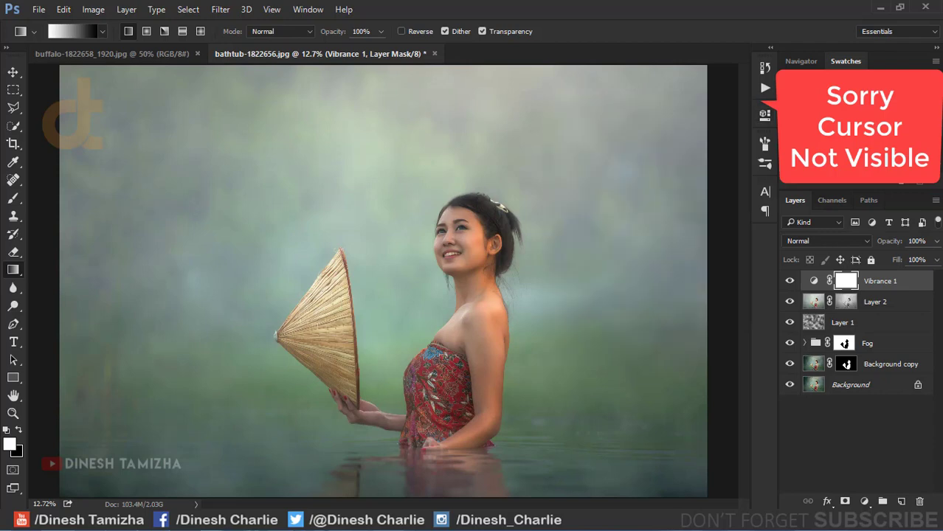